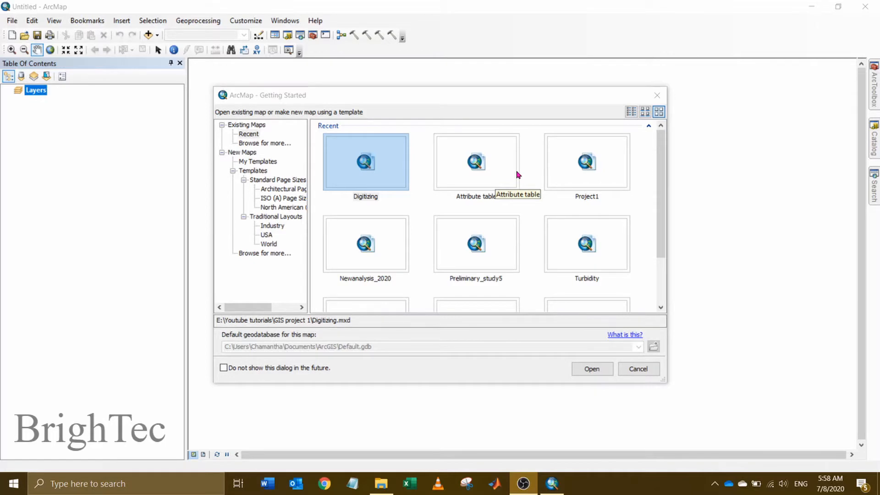
Step: Create a new map from the Blank Map template
left_click(518, 98)
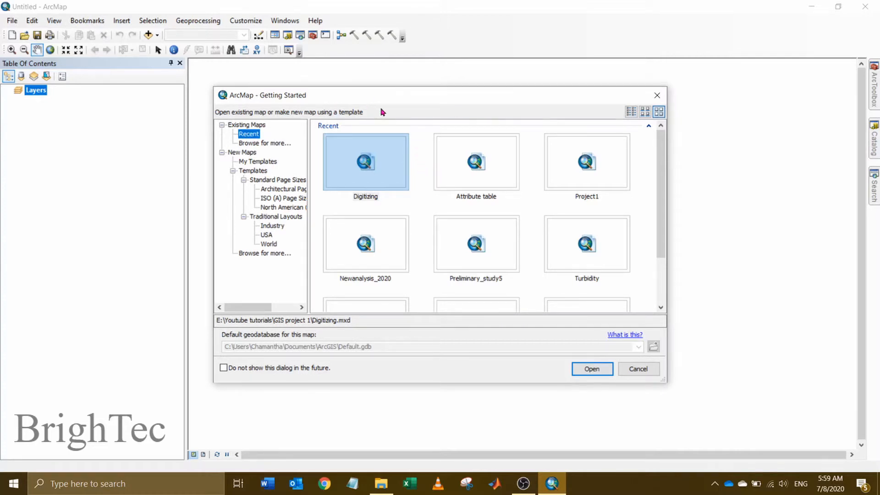
left_click(239, 154)
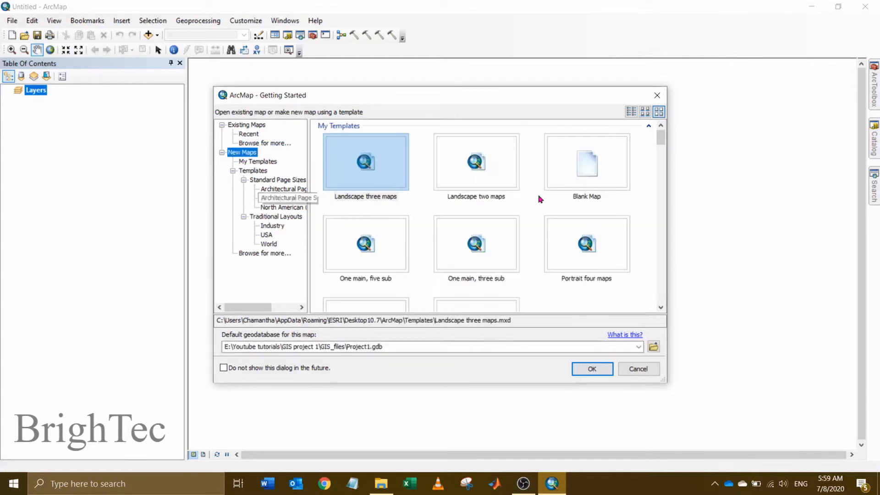
left_click(614, 163)
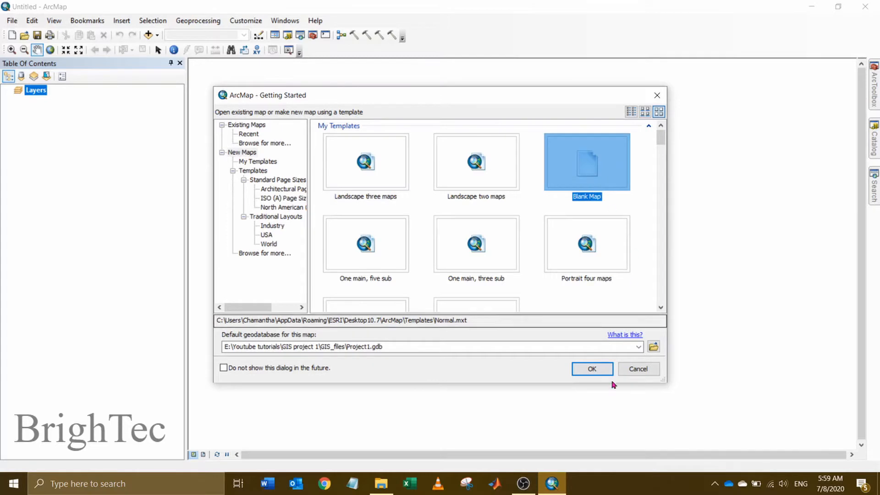
left_click(590, 370)
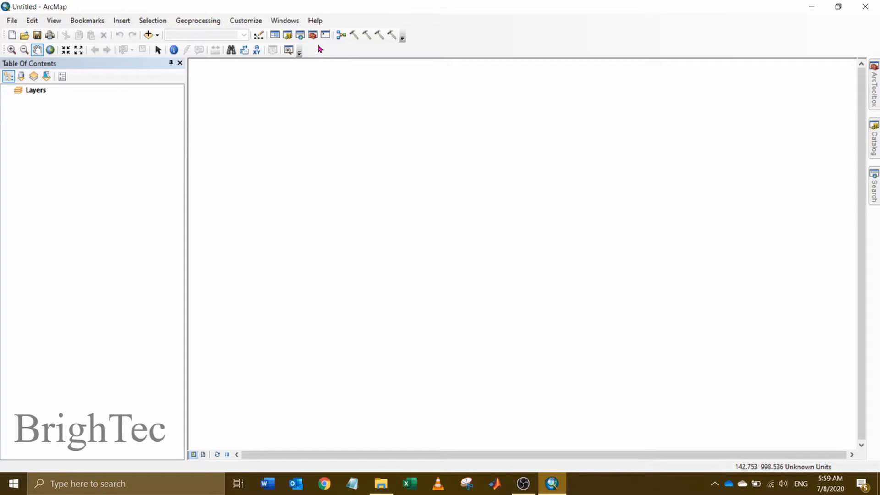
Step: Review the full list of toolbars that can be switched on, down to Standard and Tools
left_click(245, 21)
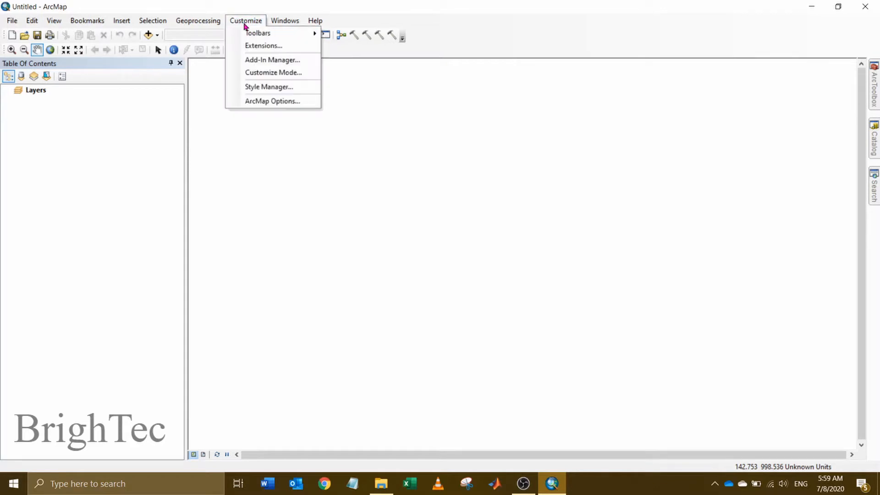
mouse_move(256, 33)
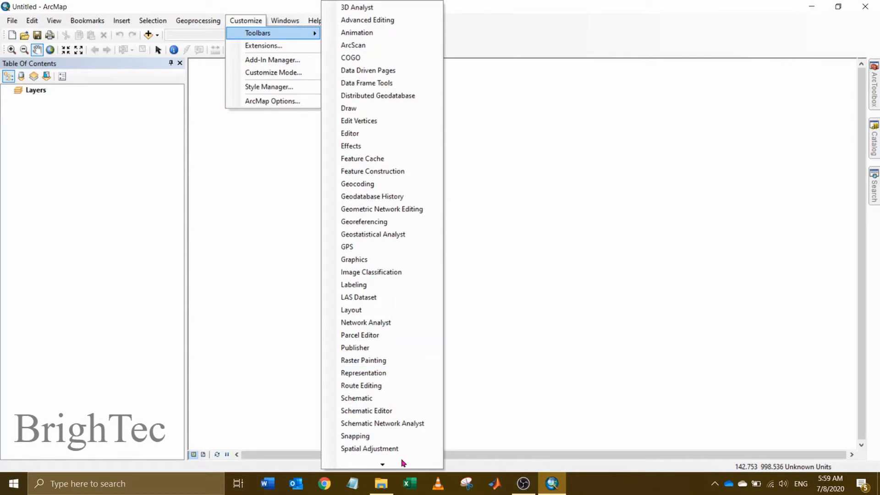
mouse_move(401, 466)
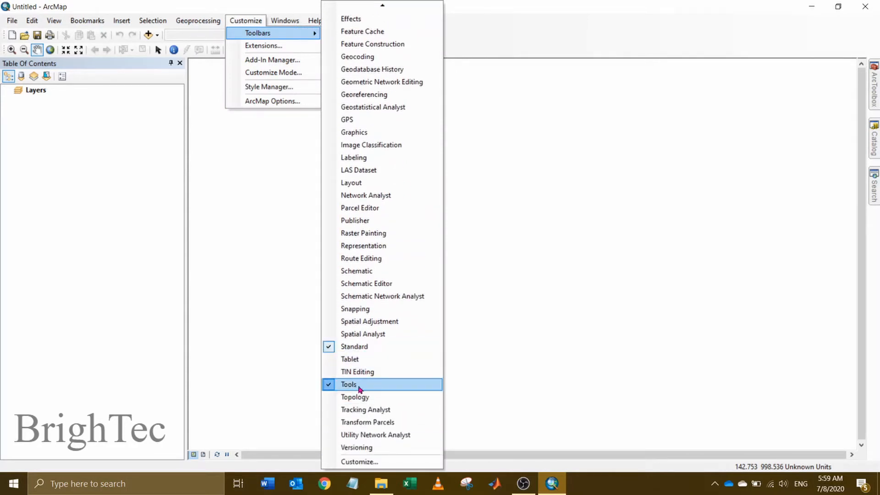
left_click(501, 54)
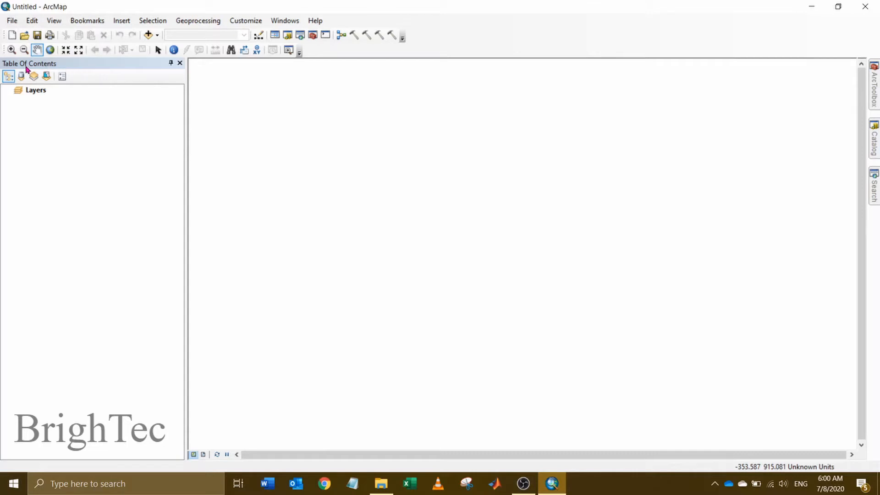
Step: Look at the contents of the auto-hidden Catalog, Search and ArcToolbox windows
left_click(875, 151)
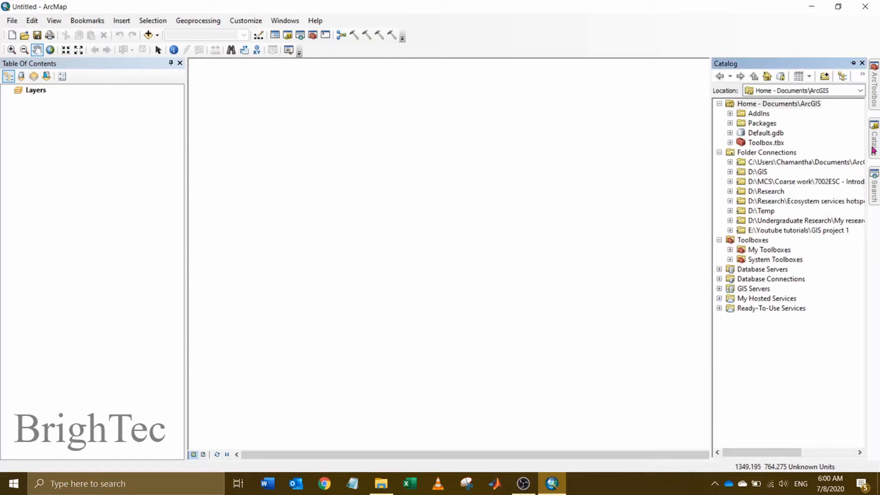
left_click(874, 195)
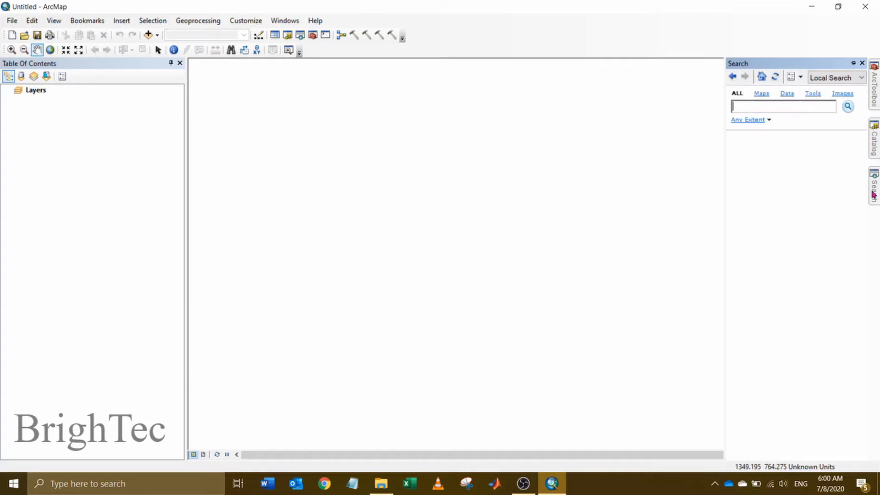
left_click(874, 95)
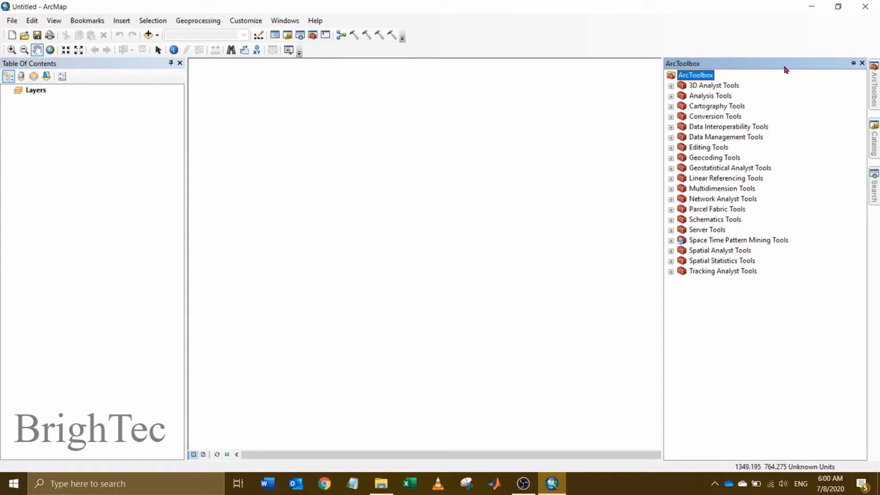
Step: Close the ArcToolbox, Catalog, Search and Table Of Contents windows
left_click(862, 64)
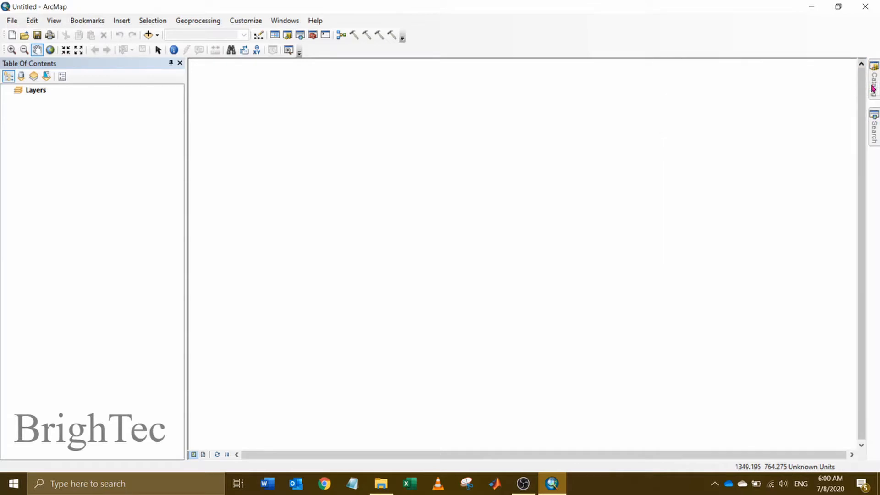
mouse_move(875, 87)
left_click(862, 64)
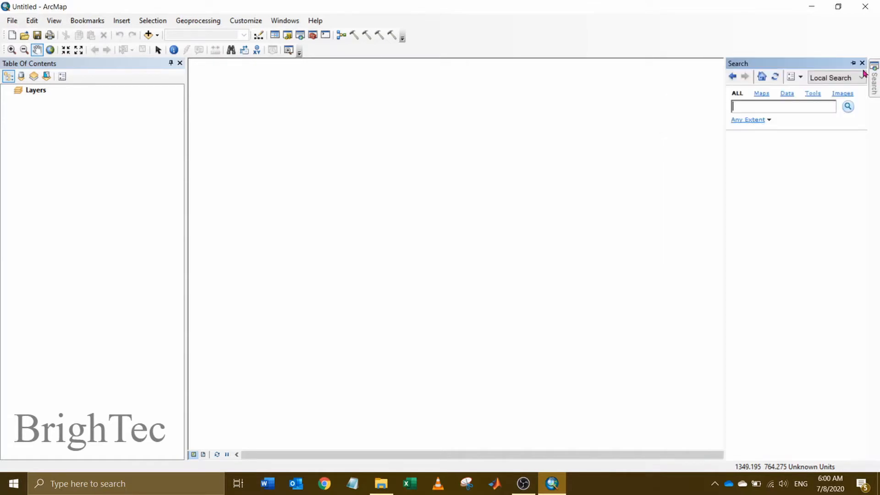
left_click(864, 64)
left_click(180, 62)
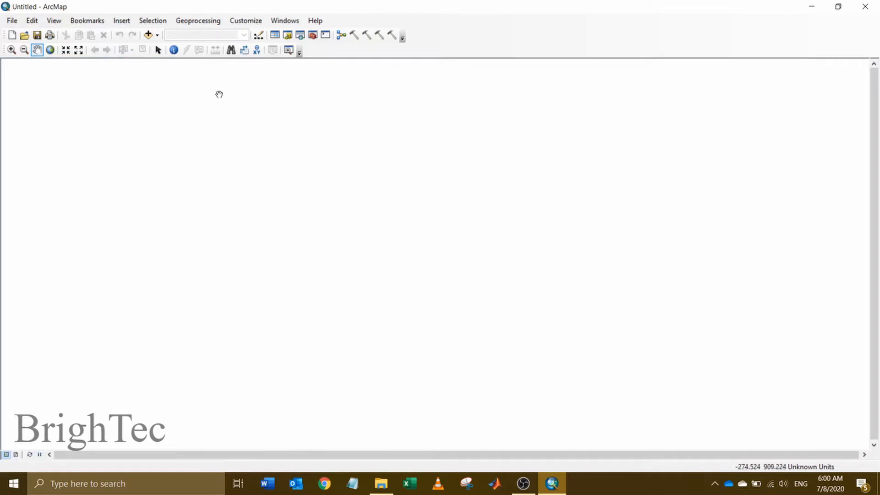
Step: Reopen the Table Of Contents, Catalog, Search and ArcToolbox windows
left_click(285, 22)
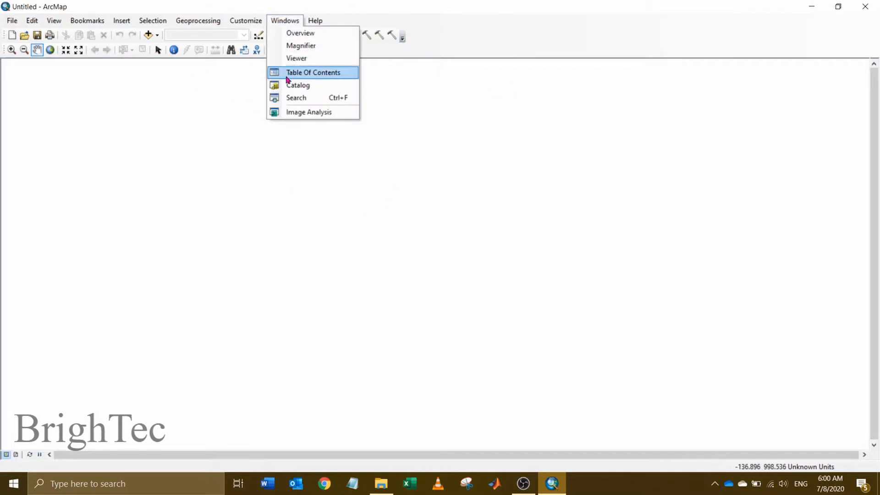
left_click(307, 73)
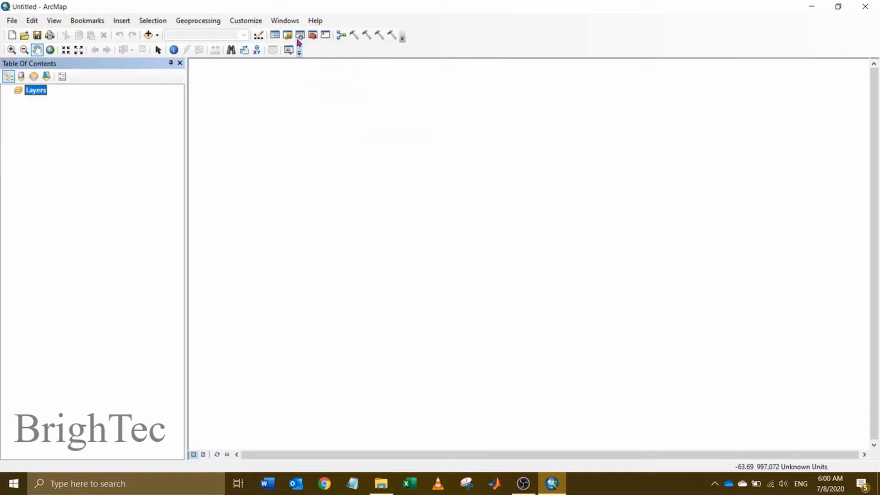
left_click(284, 21)
left_click(302, 85)
left_click(285, 21)
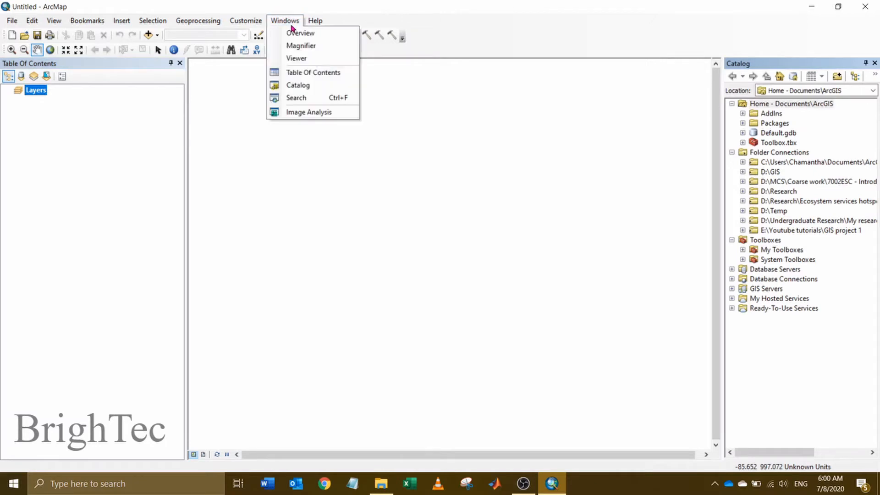
left_click(294, 96)
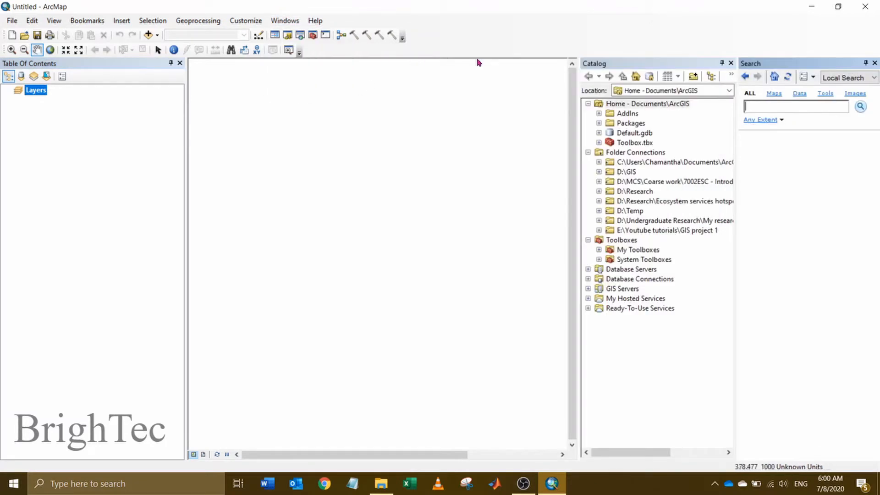
left_click(313, 36)
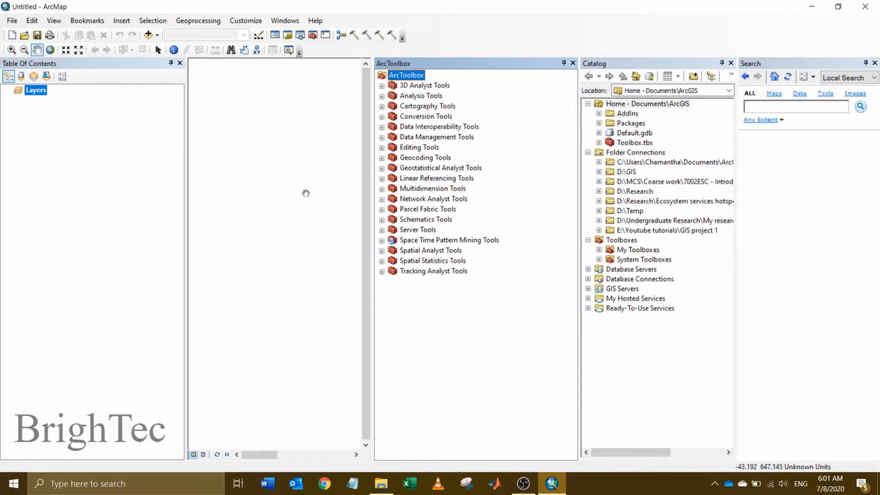
Step: Set the ArcToolbox, Catalog and Search windows to auto-hide
left_click_drag(127, 66, 22, 262)
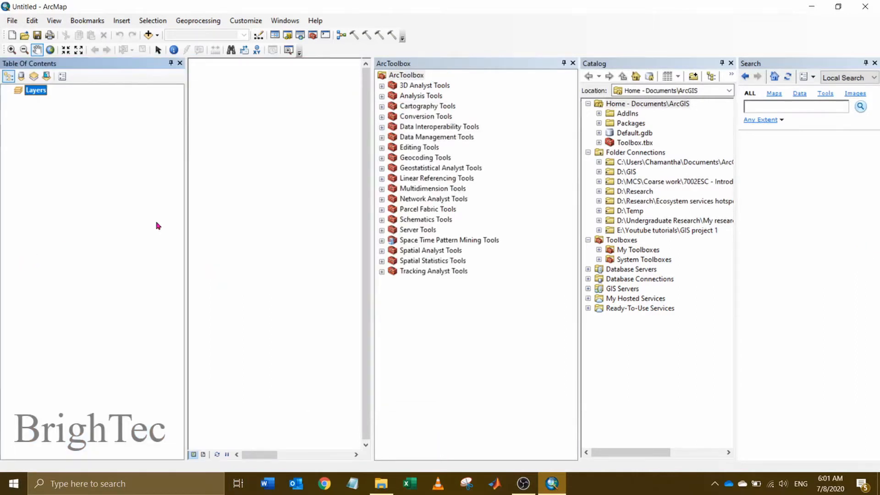
left_click(564, 64)
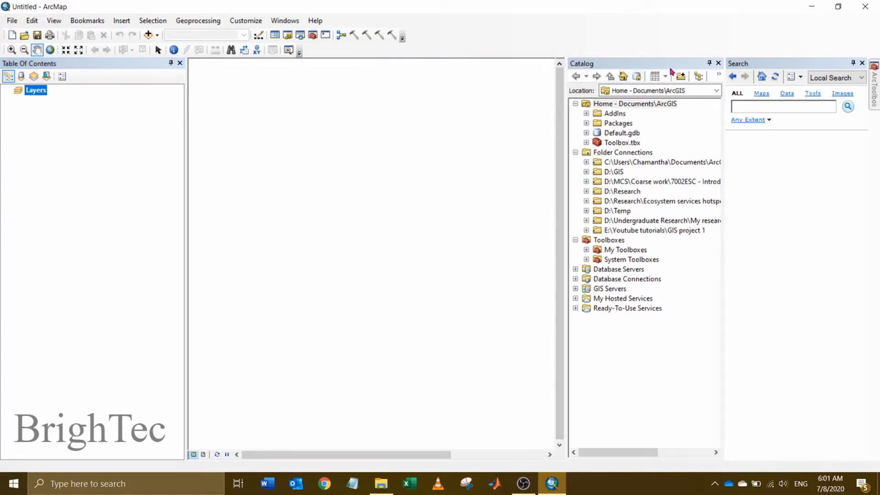
left_click(709, 64)
left_click(853, 63)
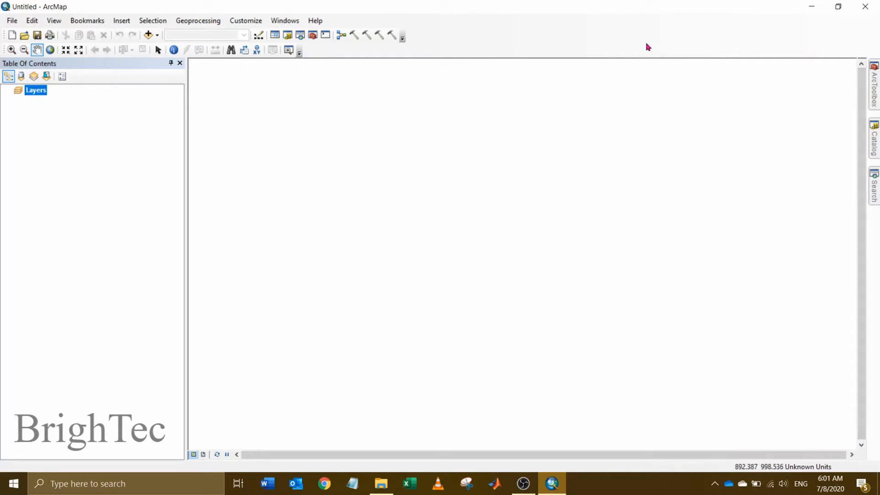
Step: Expand the GIS project 1 folder connection and its GIS_files subfolder in the Catalog
left_click(873, 146)
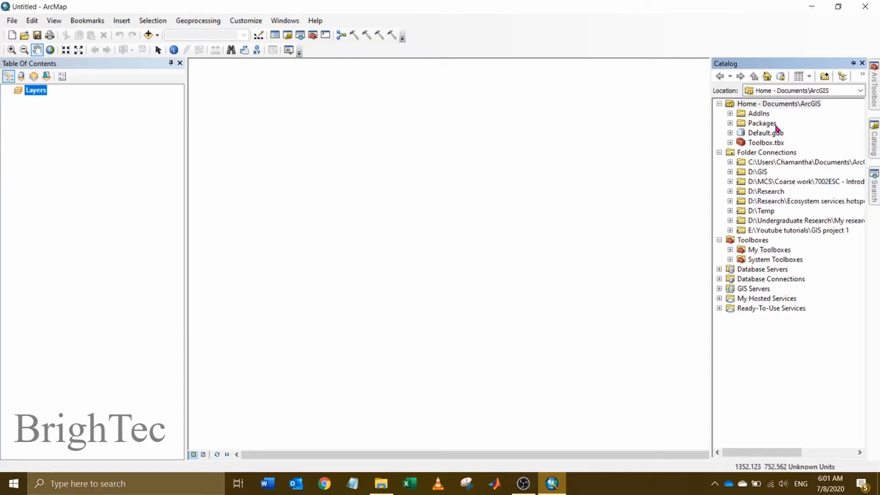
left_click(720, 104)
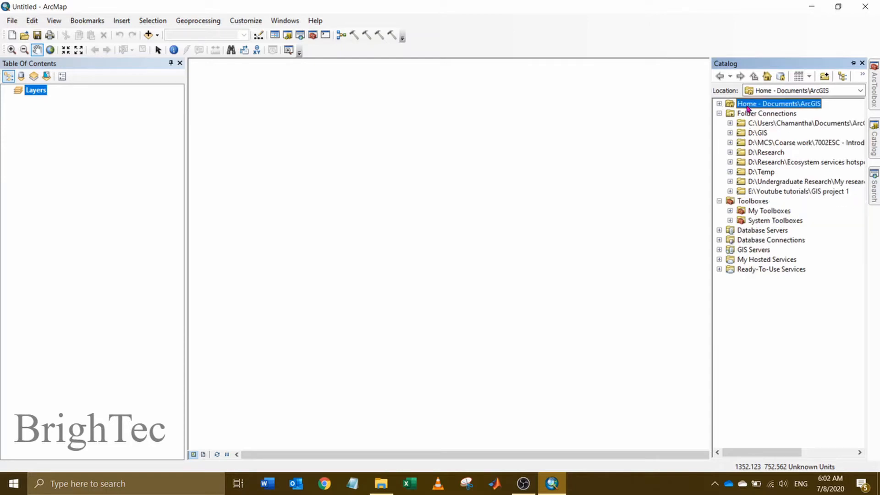
left_click(719, 104)
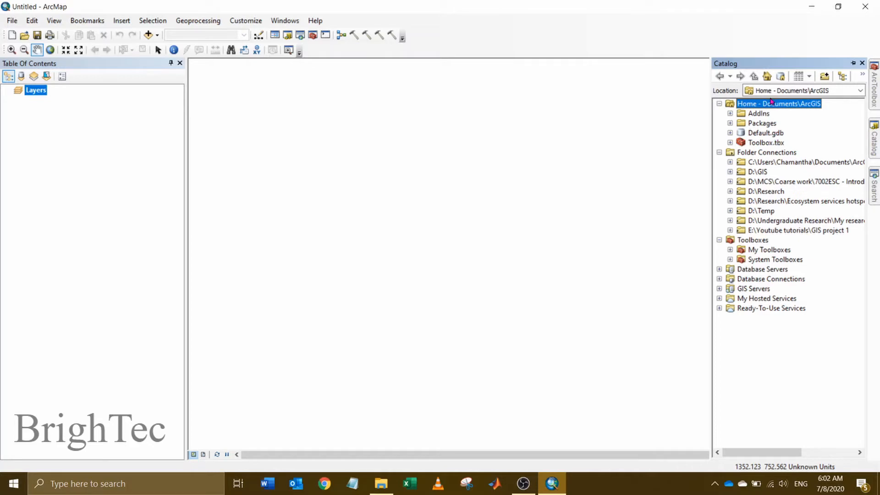
left_click(730, 230)
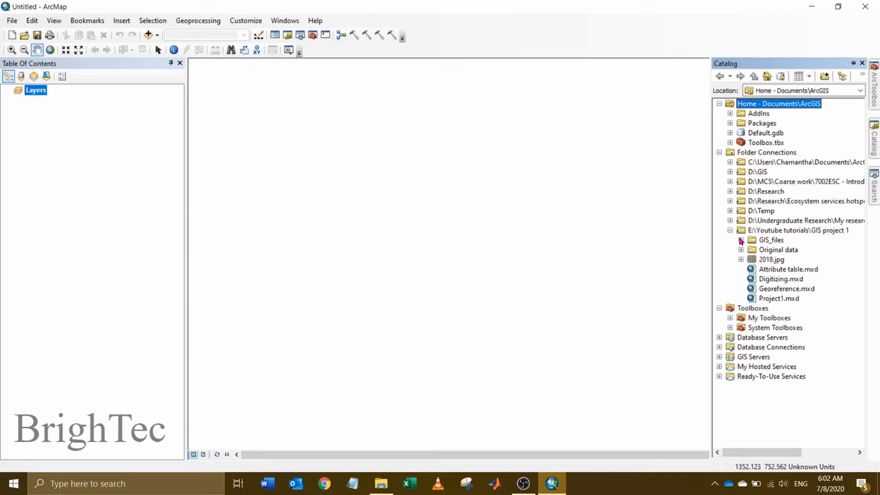
left_click(741, 240)
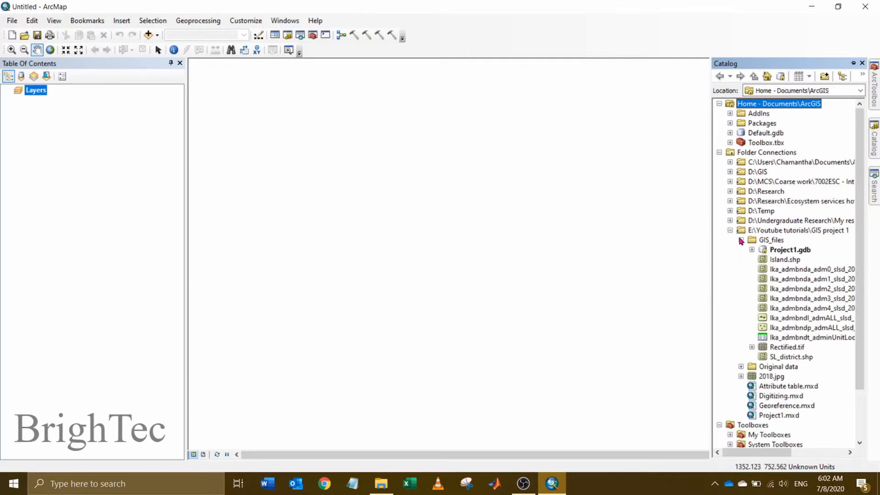
Step: Expand the Project1.gdb geodatabase and its Landuses, Road_network and Samping_sites feature datasets
left_click(780, 251)
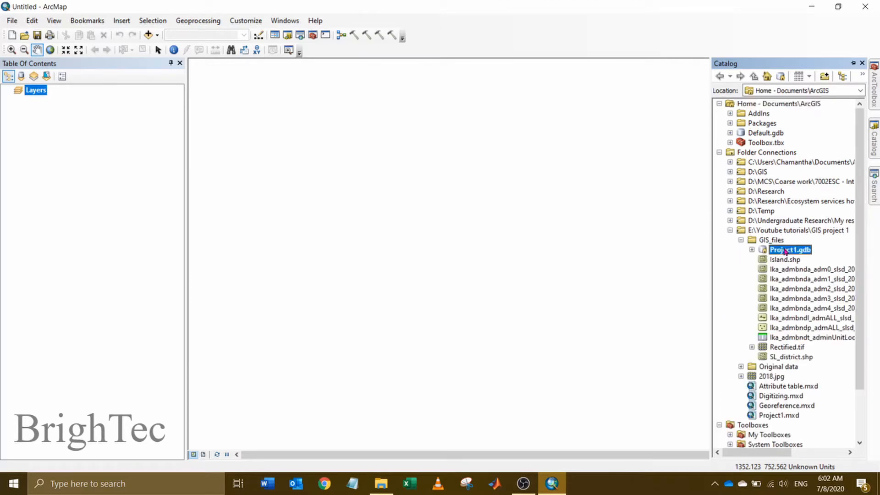
left_click(752, 249)
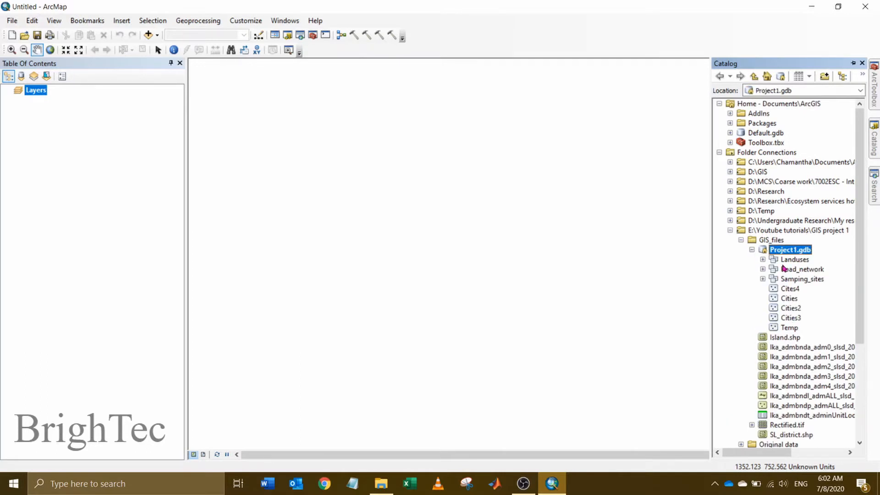
left_click(763, 260)
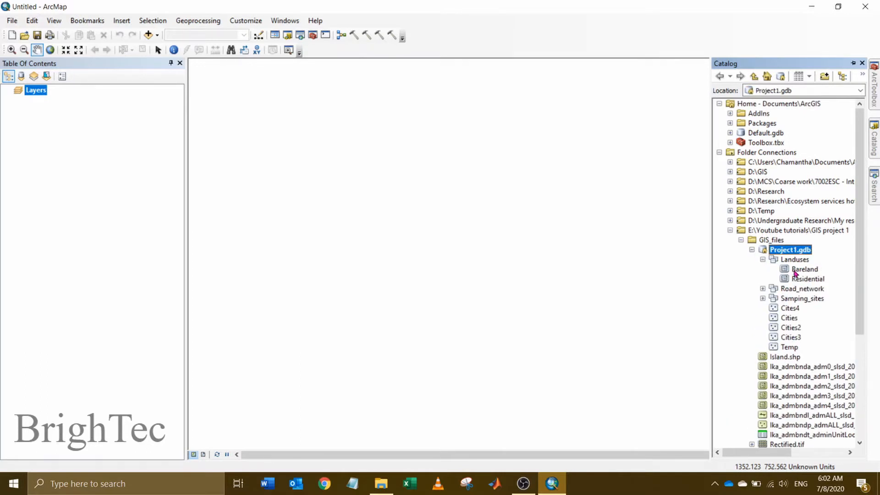
left_click(763, 289)
left_click(764, 309)
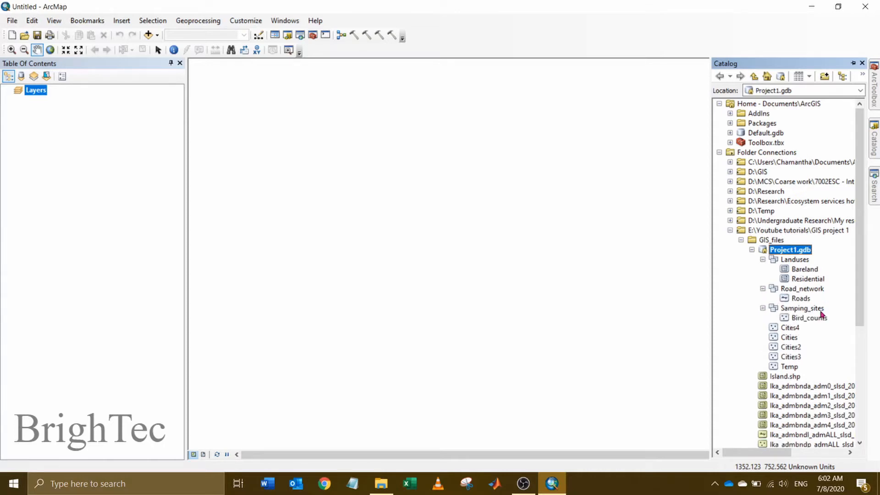
Step: Add the Bareland and Residential feature classes to the map, keeping the Catalog window pinned open
left_click_drag(801, 268, 576, 271)
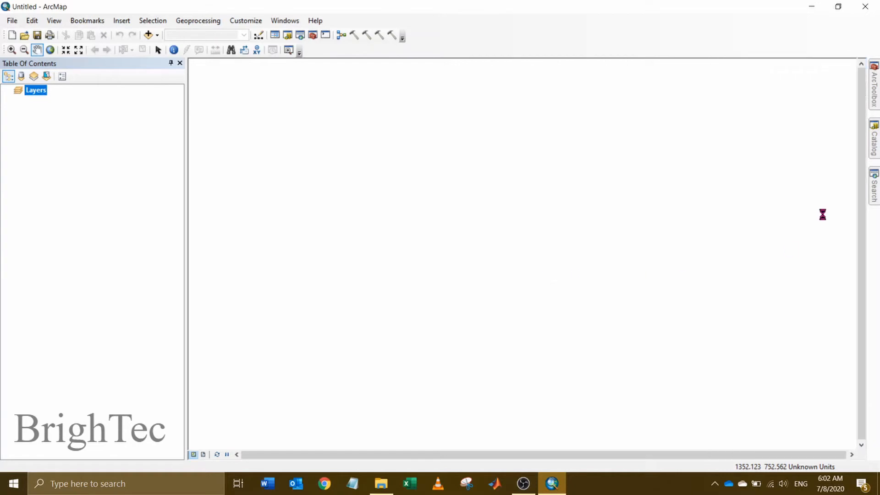
mouse_move(875, 134)
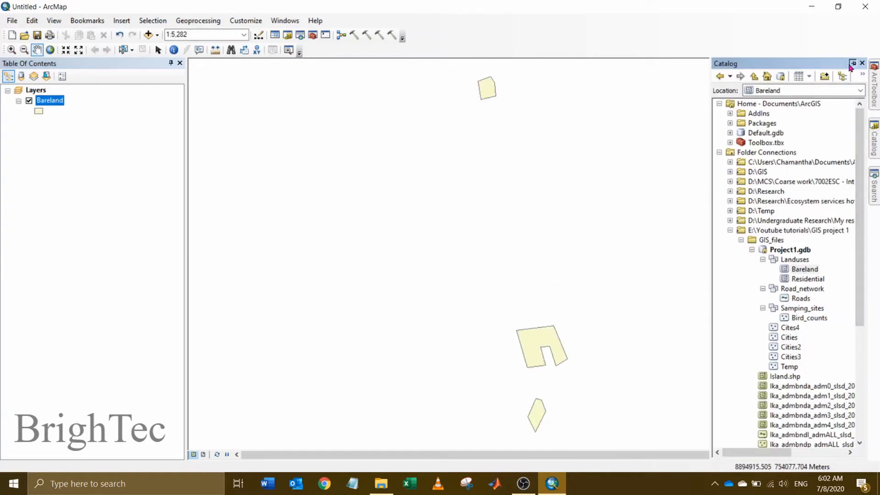
left_click(854, 63)
left_click_drag(800, 280, 593, 279)
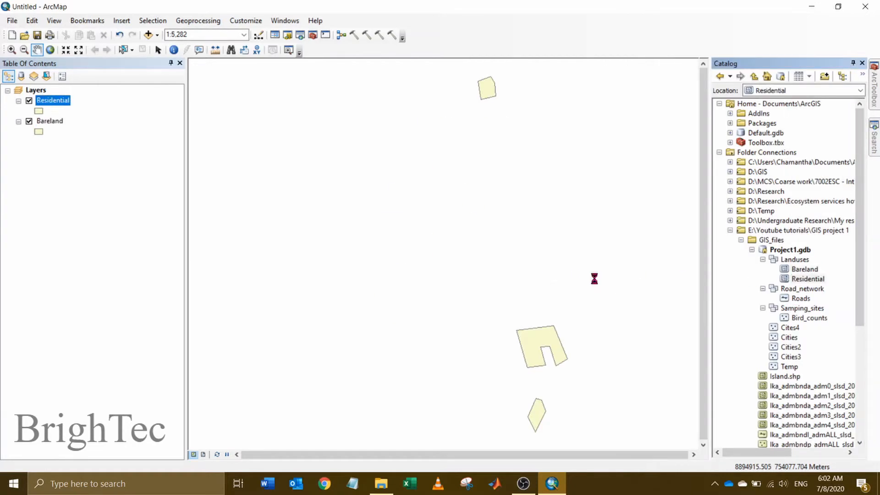
Step: Add the Roads and Bird_counts feature classes and the Island.shp shapefile to the map
left_click(800, 299)
left_click_drag(798, 302, 600, 285)
left_click(801, 319)
left_click_drag(800, 320, 605, 319)
left_click_drag(787, 379, 607, 356)
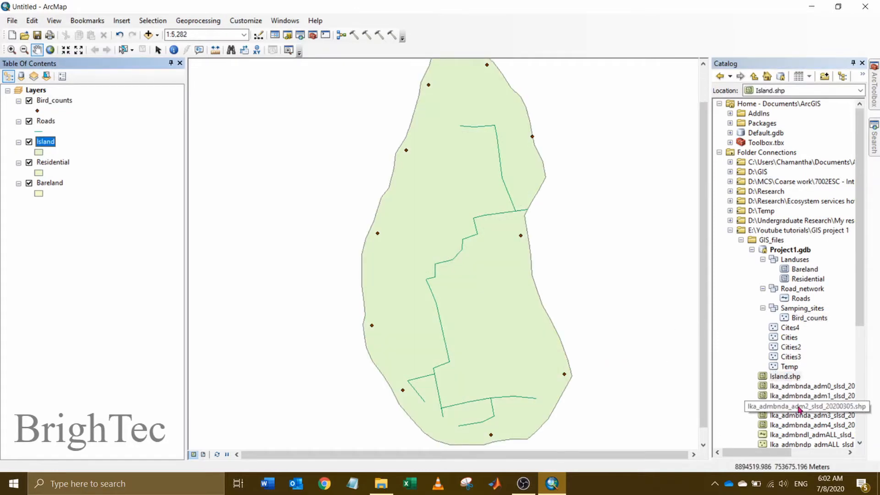
Step: Add the lka_admbnda_adm2_slsd_20200305 shapefile to the map and zoom to the extent of the Island layer
left_click_drag(798, 405, 576, 360)
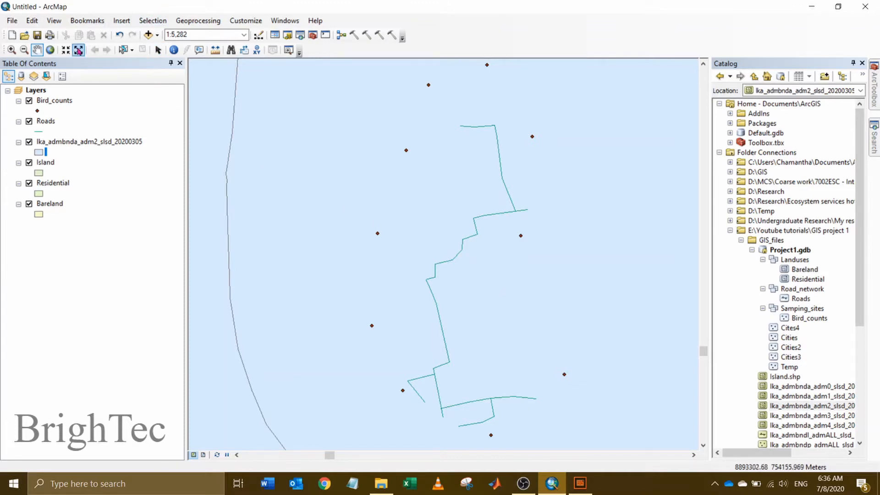
left_click(51, 50)
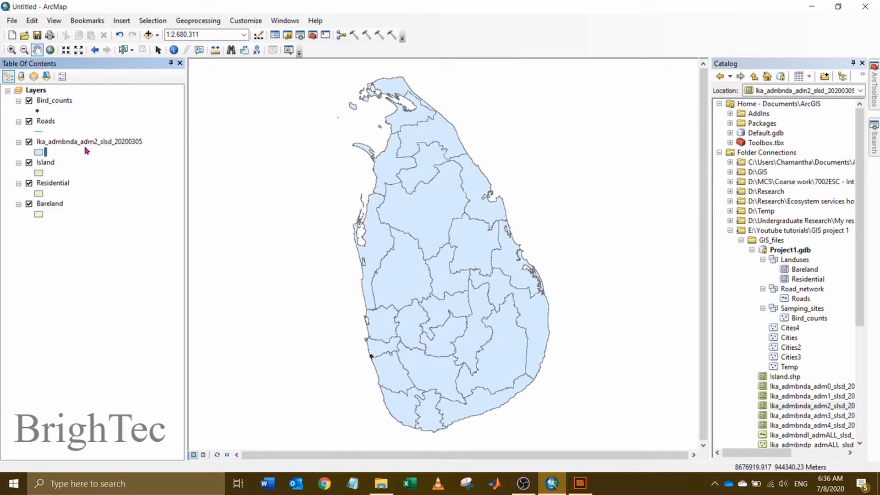
left_click(49, 164)
right_click(48, 164)
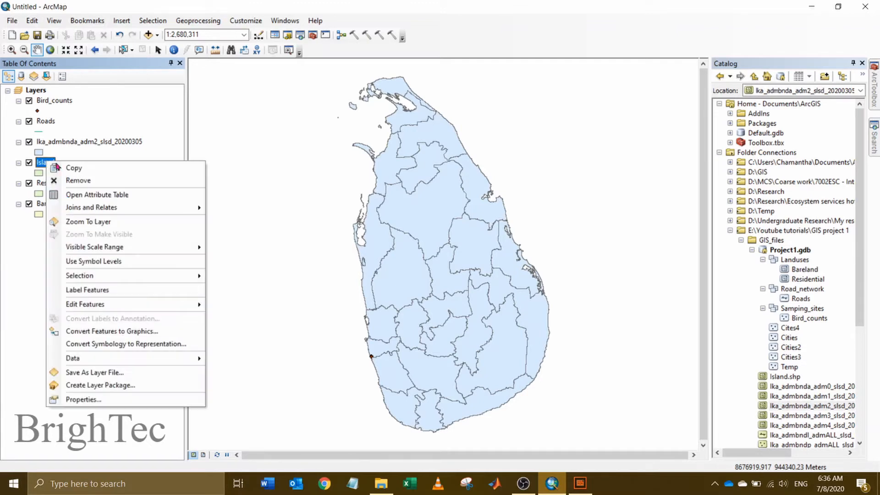
left_click(90, 222)
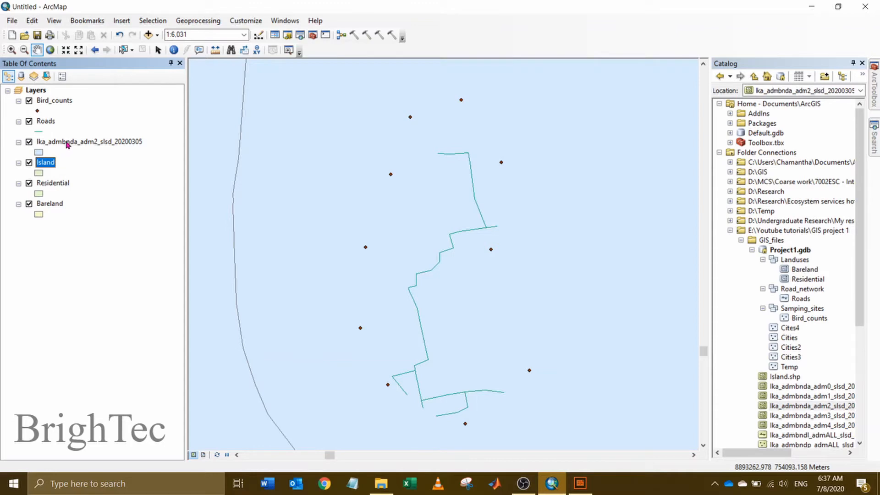
Step: Move the Island layer above the lka_admbnda_adm2_slsd_20200305 layer in the drawing order
left_click(74, 145)
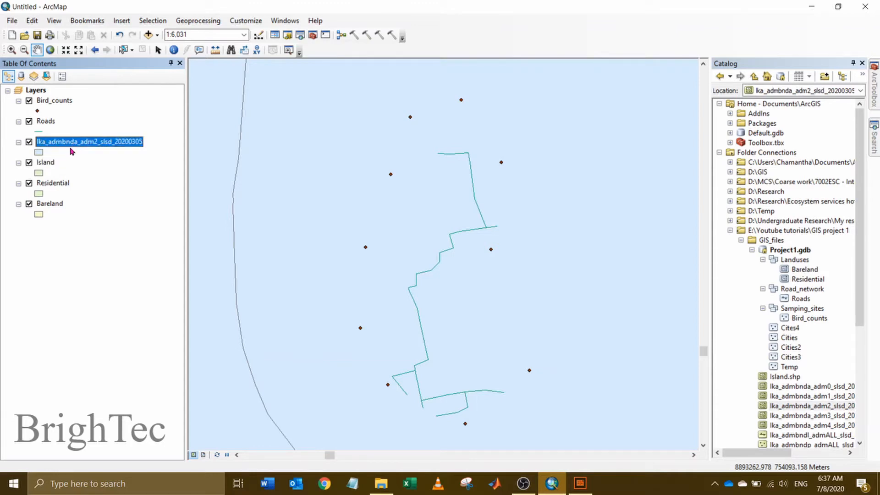
left_click(49, 165)
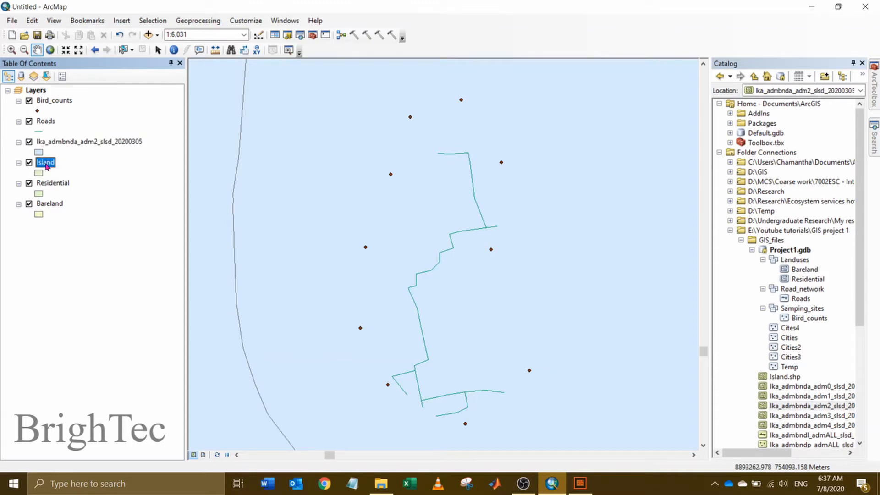
left_click_drag(48, 166, 51, 138)
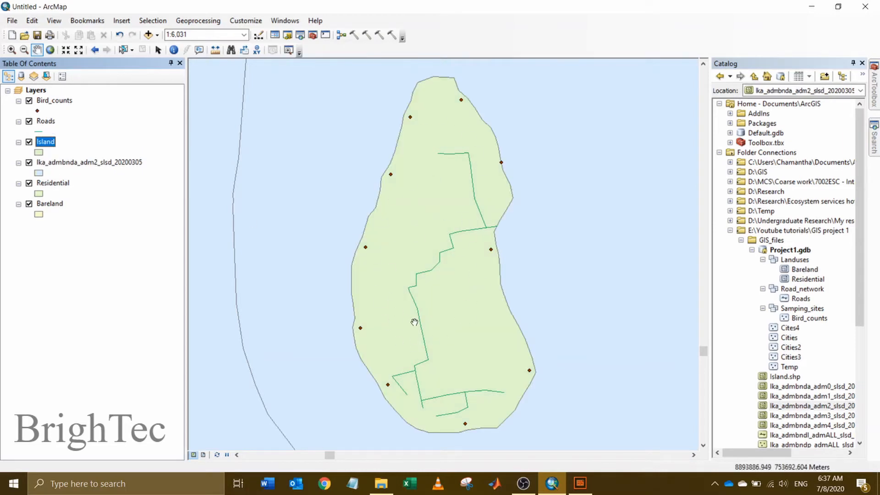
Step: Set the fill color of the Island layer's symbol to red
left_click(40, 155)
left_click(504, 131)
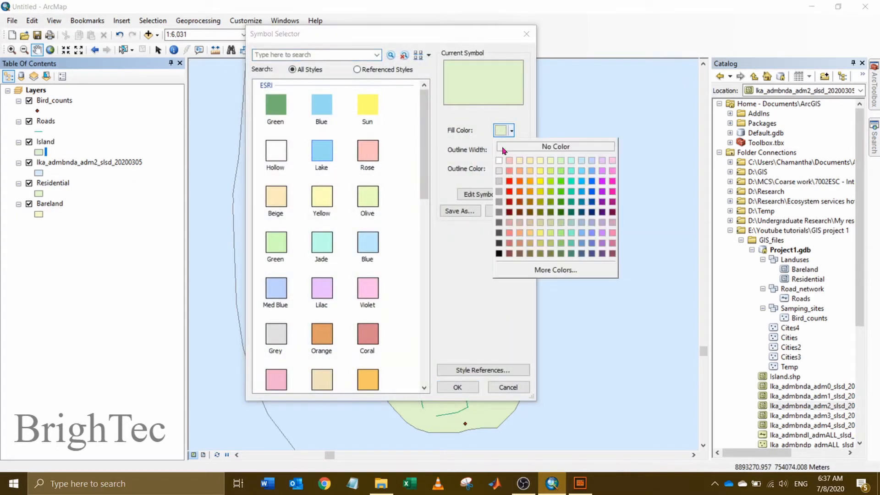
left_click(509, 181)
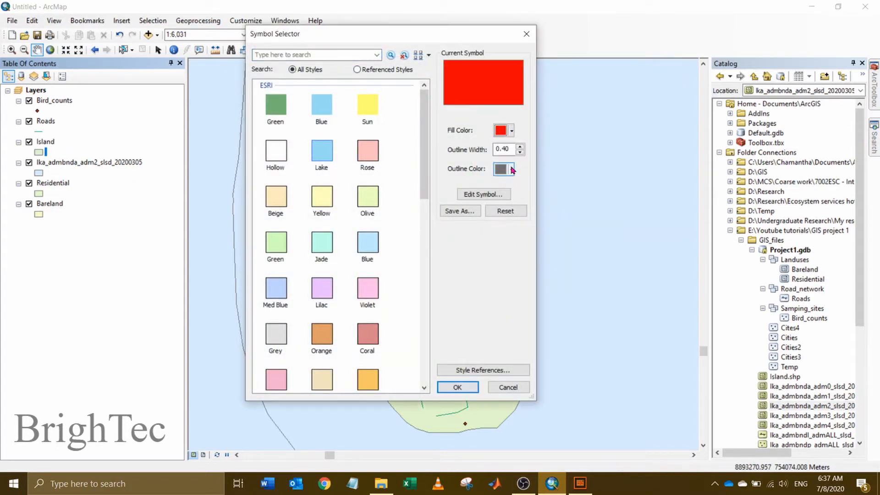
left_click(457, 388)
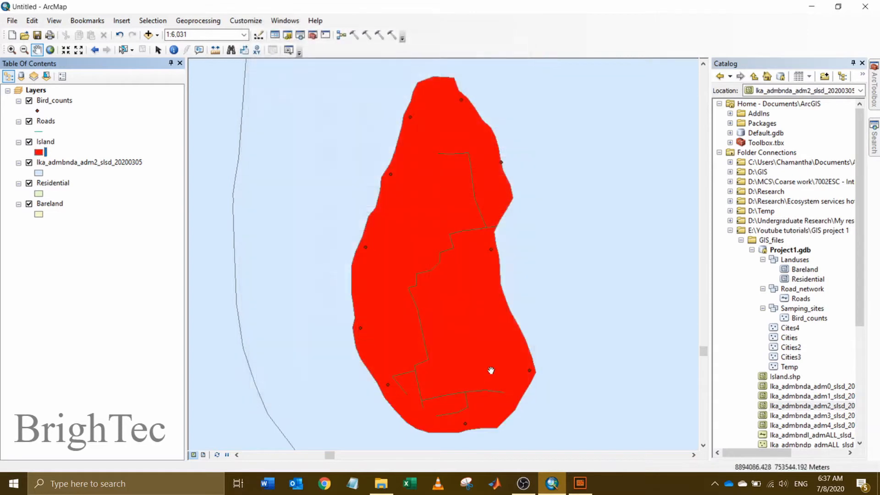
Step: Enter Sri lanka as the layer name in the properties of the lka_admbnda_adm2_slsd_20200305 layer
left_click(75, 163)
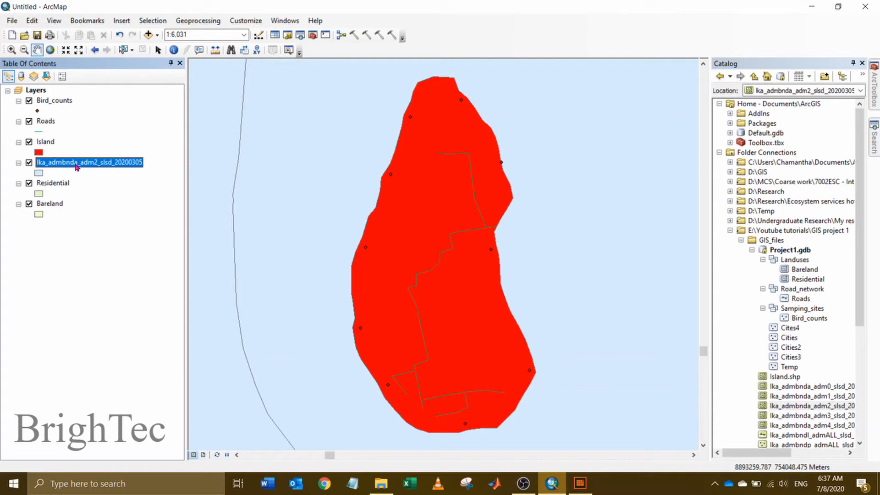
right_click(76, 167)
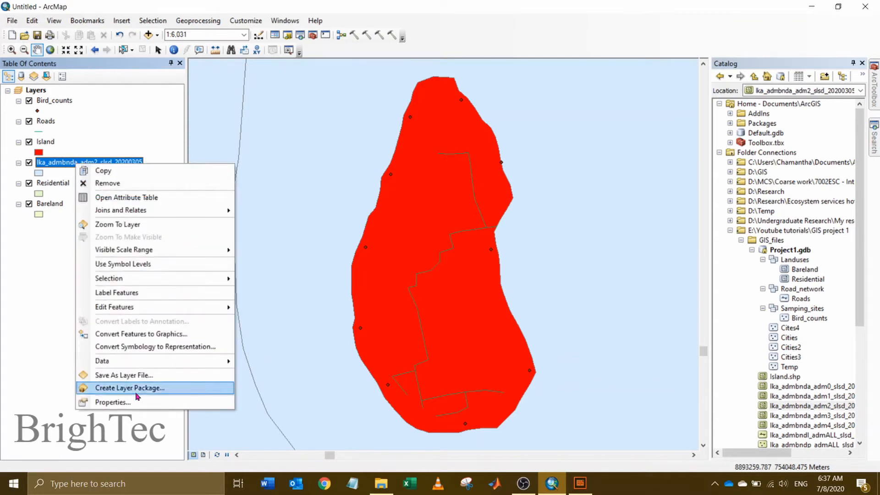
left_click(128, 407)
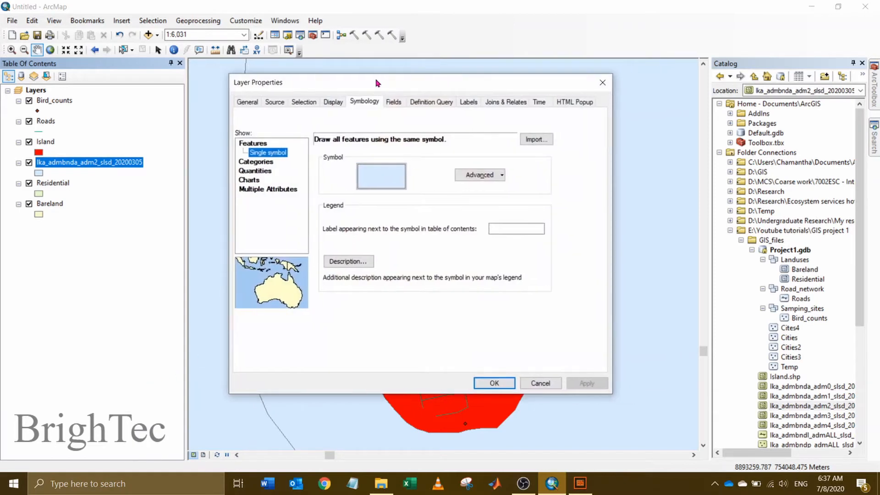
left_click(253, 102)
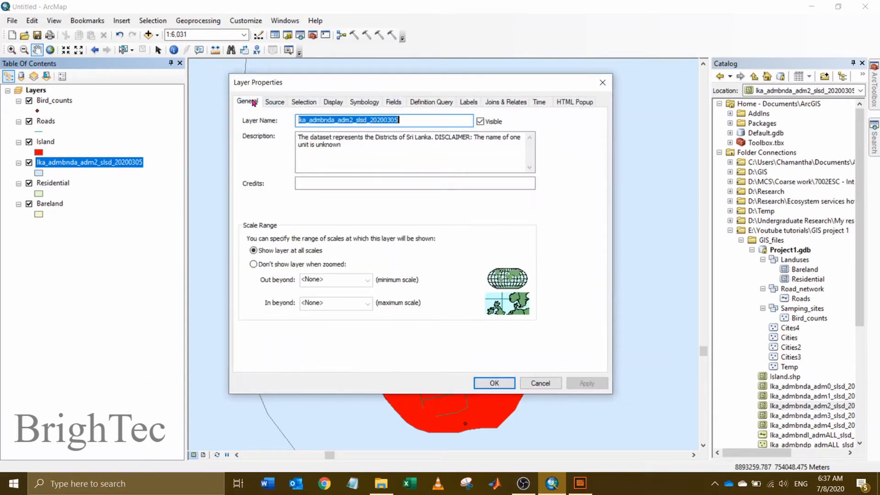
left_click_drag(411, 121, 294, 123)
type("Sri lanka")
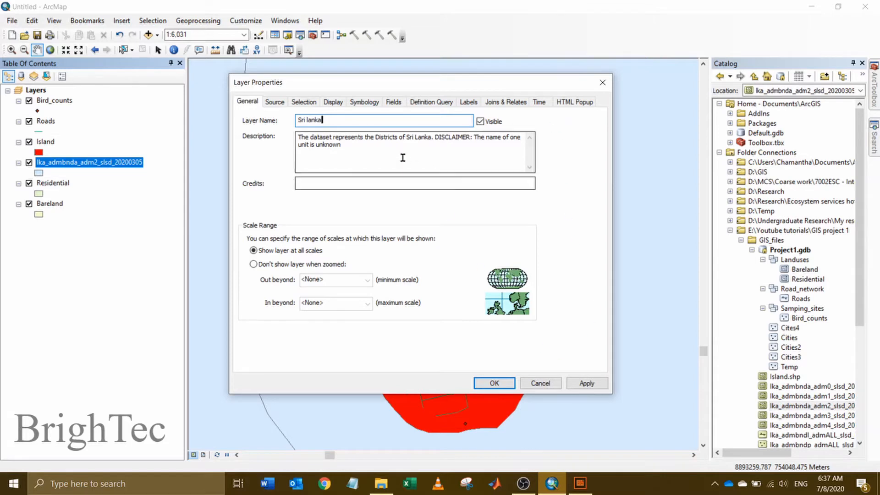
Step: View the district layer's symbol options without changing them, and apply the layer properties
left_click(366, 104)
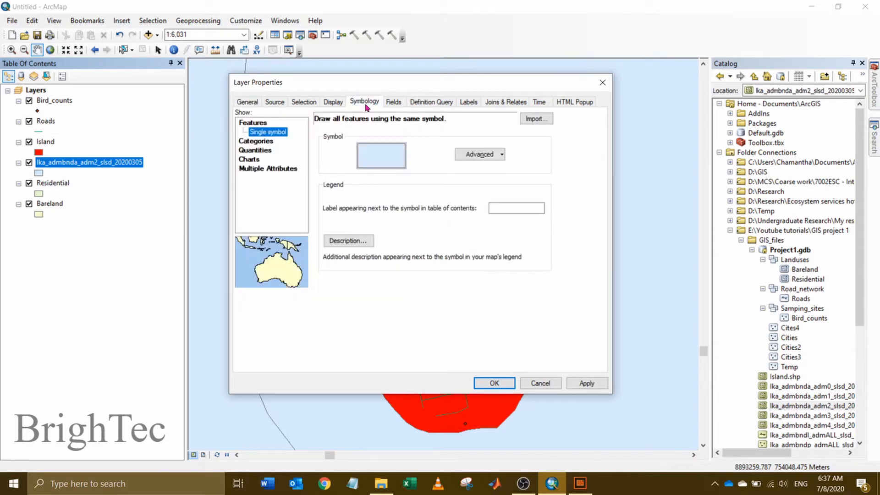
left_click(368, 162)
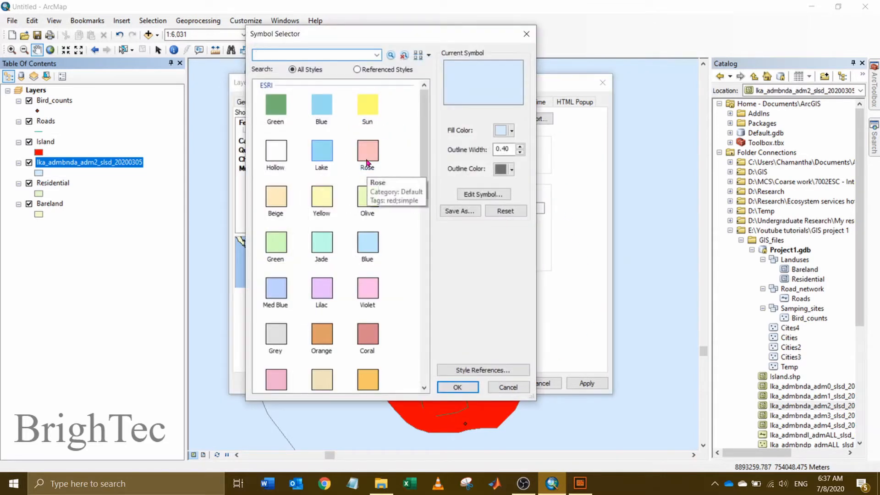
left_click(497, 387)
left_click(570, 384)
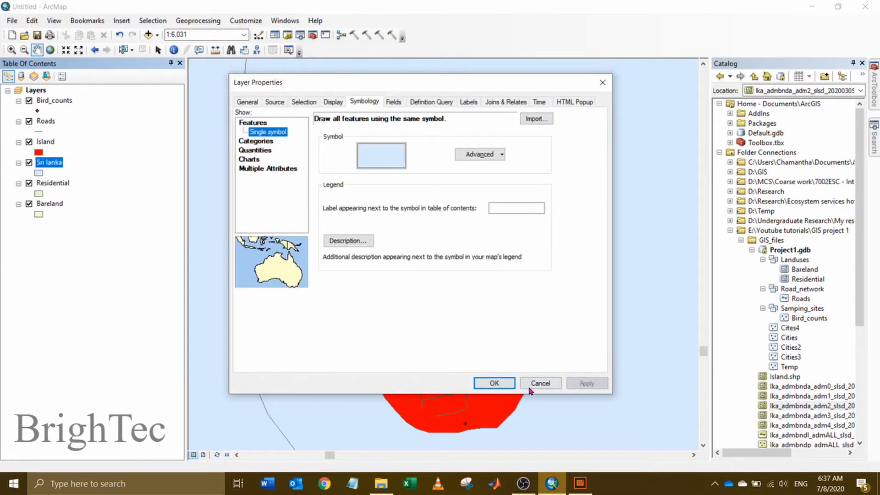
left_click(494, 384)
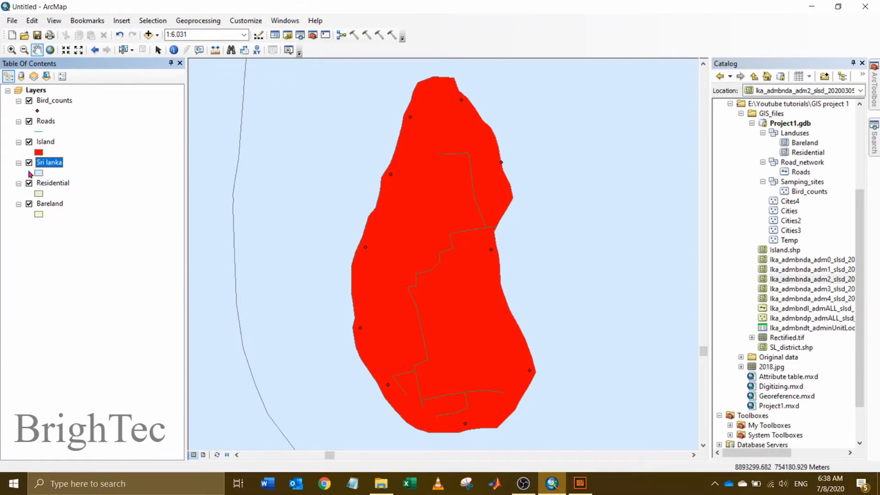
Step: Examine the file management commands available for the Bareland feature class in the Catalog
left_click(795, 270)
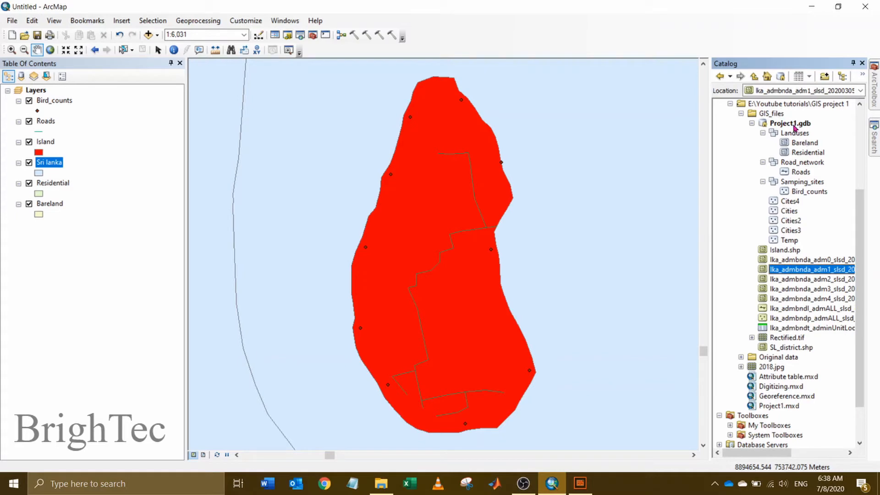
left_click(803, 143)
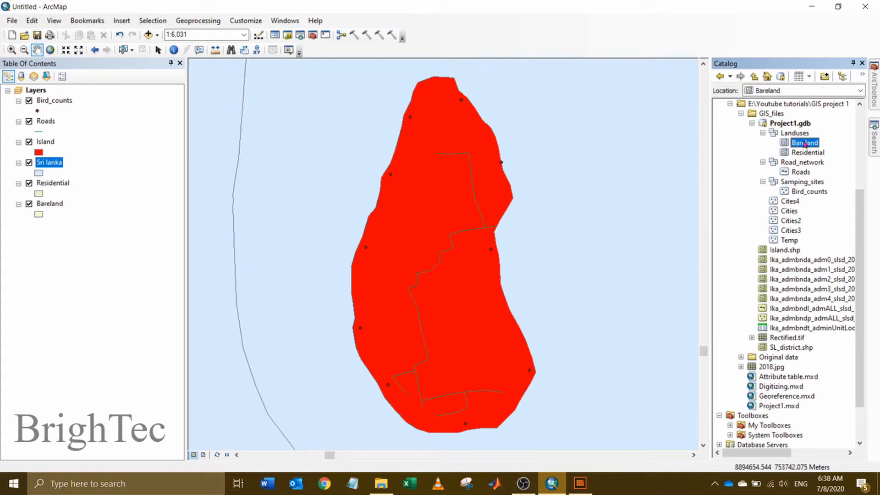
right_click(801, 145)
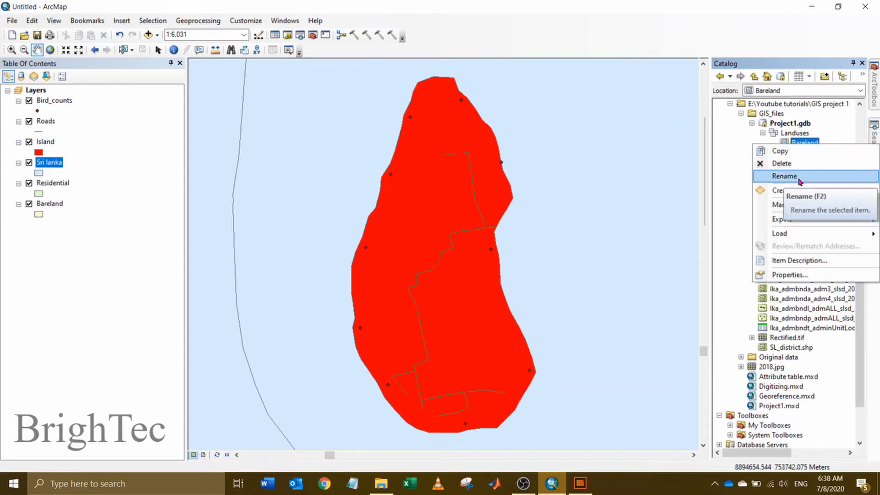
left_click_drag(412, 124, 437, 118)
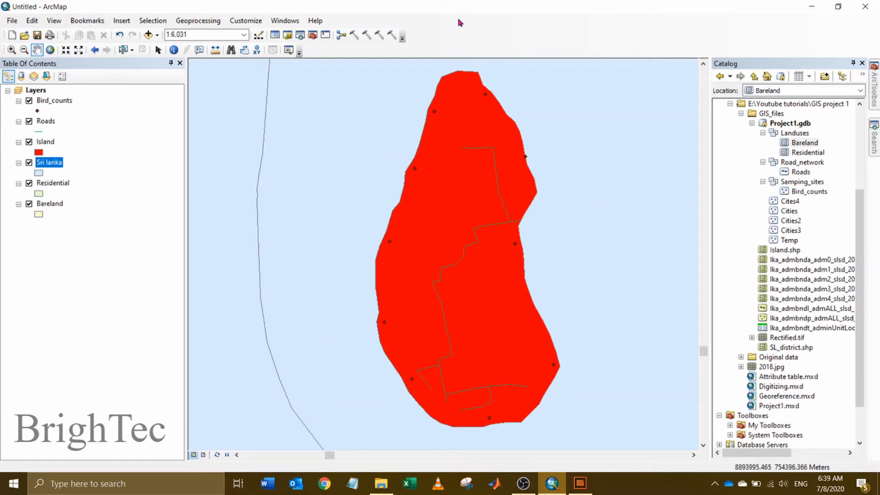
Step: View the common geoprocessing tools and locate Raster Calculator in ArcToolbox under Spatial Analyst Tools, Map Algebra
left_click(206, 21)
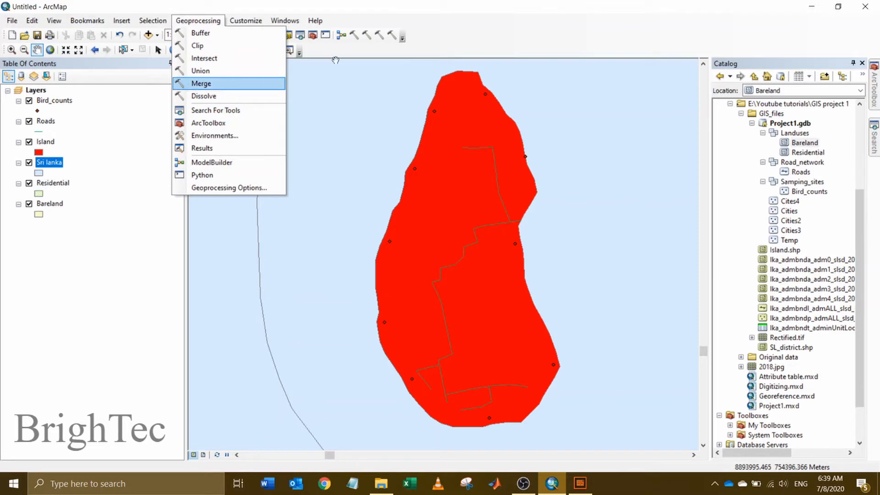
left_click(550, 31)
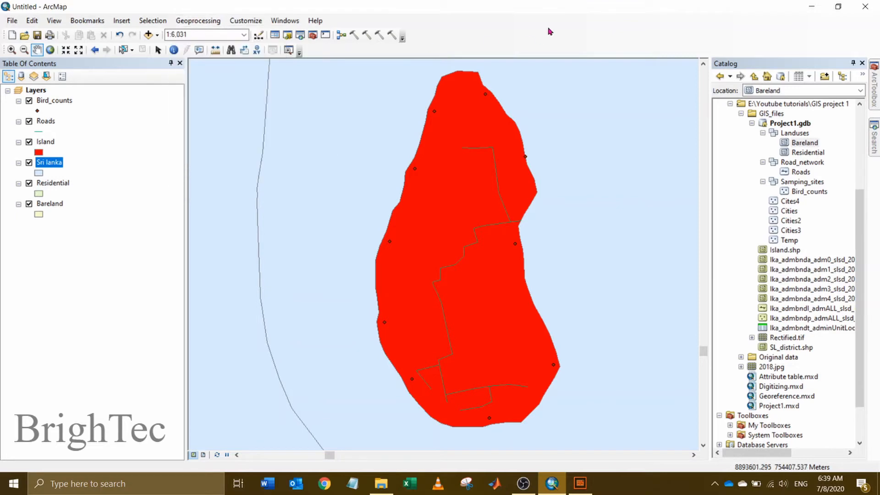
left_click(876, 94)
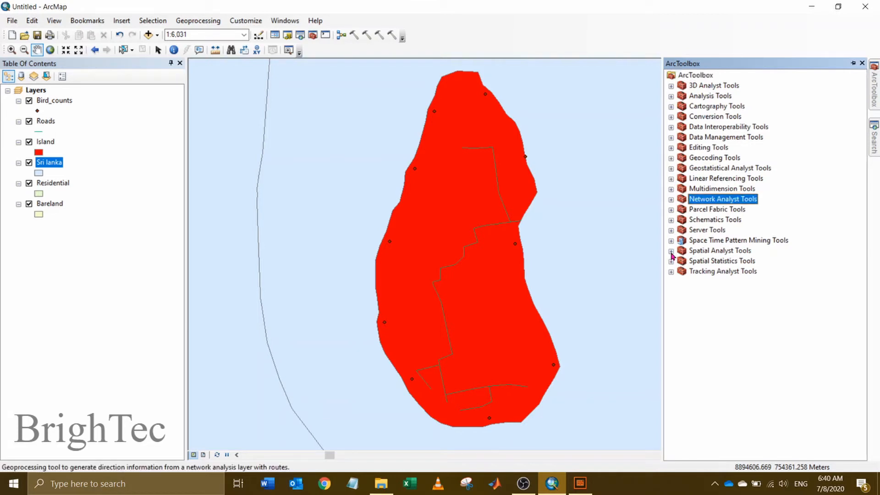
left_click(671, 252)
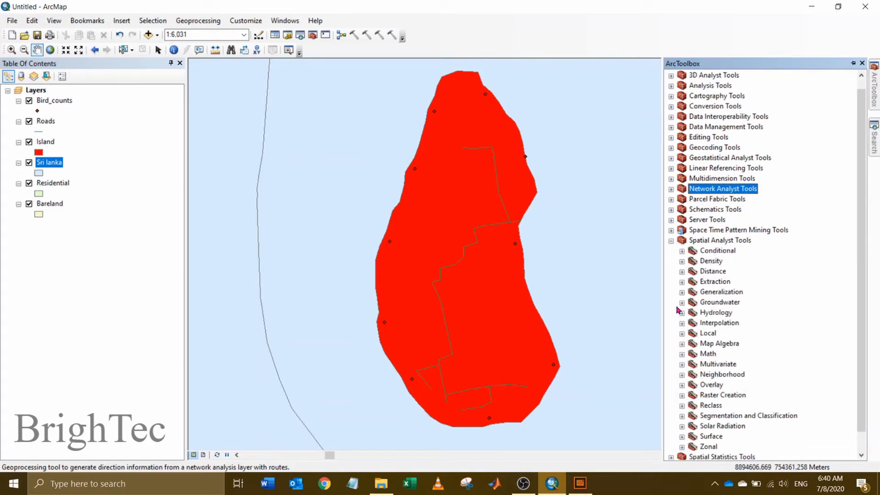
left_click(683, 345)
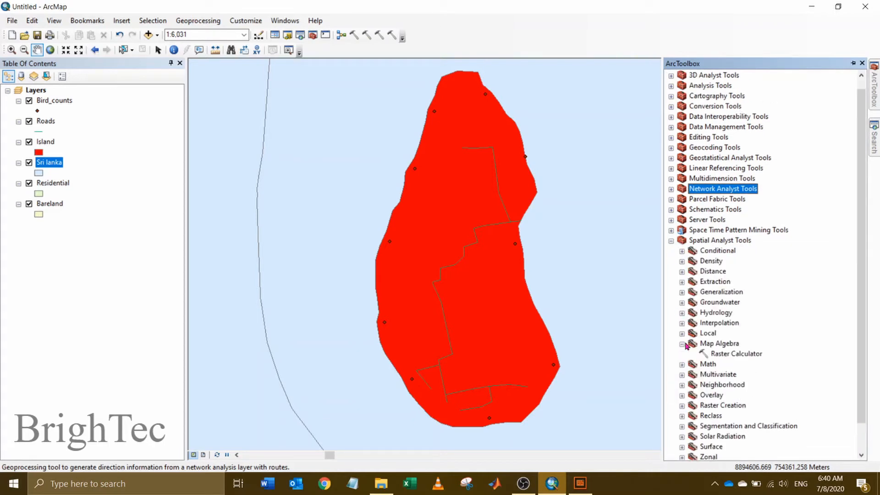
left_click(741, 356)
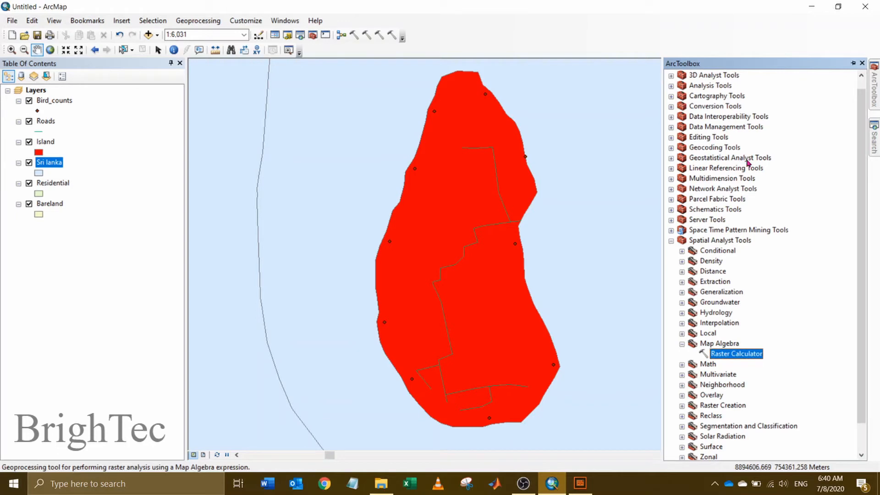
Step: Search for the term buffer and open the Buffer (Analysis) tool
left_click(875, 137)
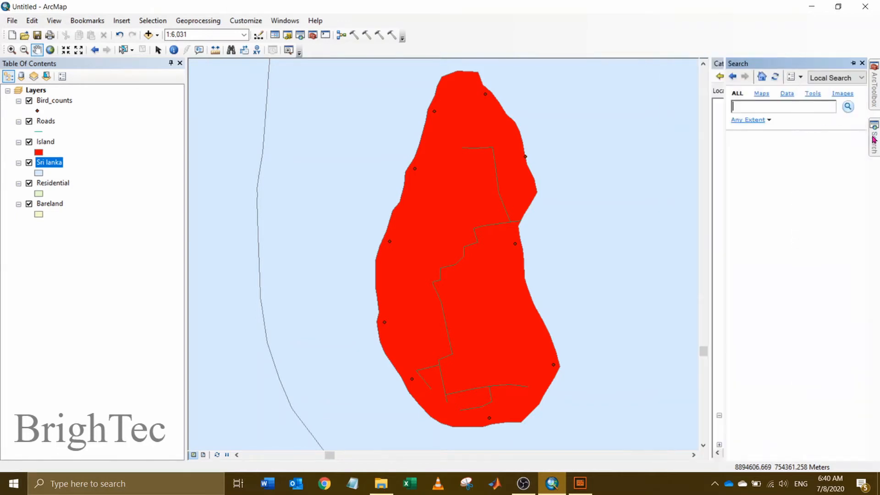
left_click(783, 112)
type("buffer")
key("Return")
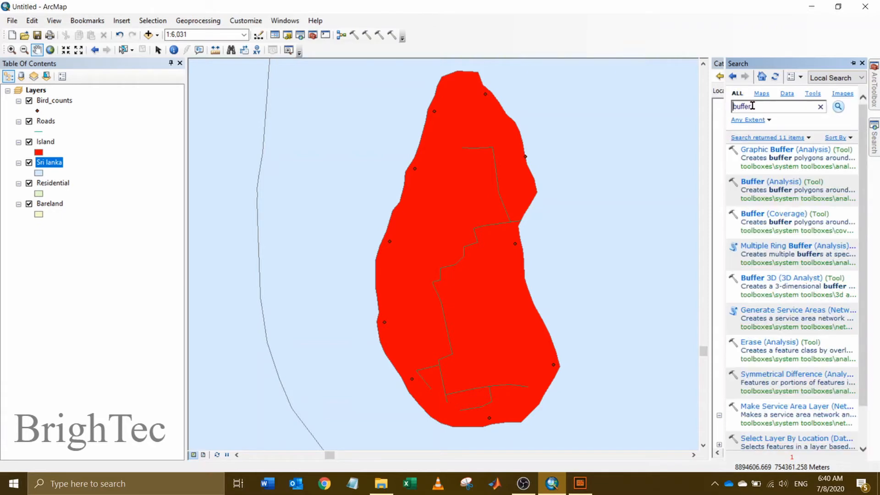
left_click(765, 184)
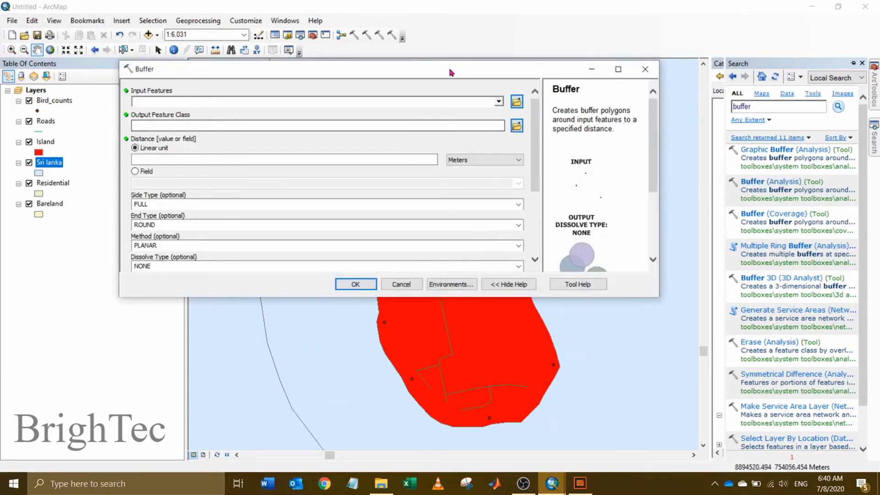
Step: Hide the Buffer tool's help and reposition its dialog over the map to examine the parameters
left_click_drag(451, 72, 539, 66)
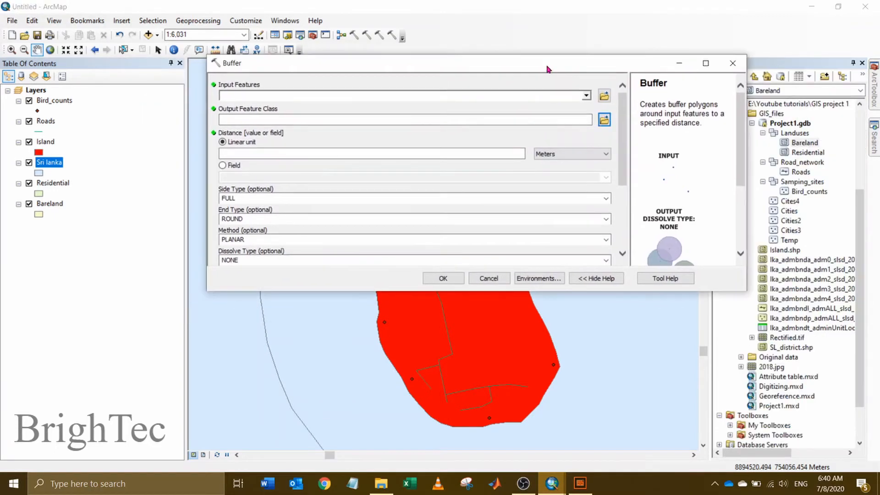
left_click(609, 279)
left_click_drag(430, 70, 437, 93)
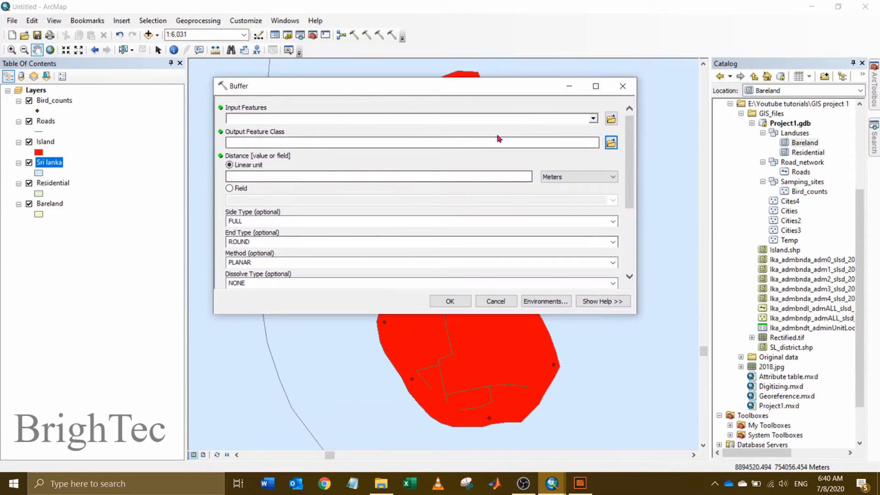
mouse_move(630, 204)
left_mouse_down()
mouse_move(632, 267)
mouse_move(631, 201)
left_mouse_up()
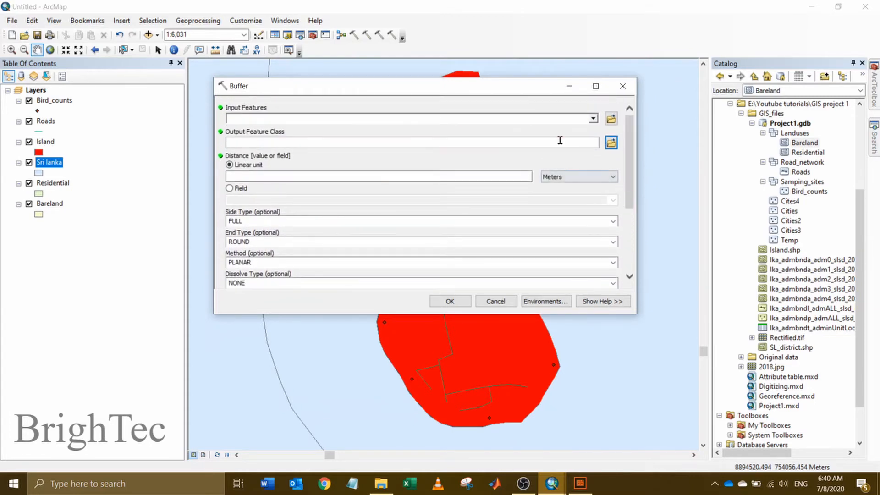
Step: Show the Buffer tool's help and read the descriptions of the Input Features, Output Feature Class and Distance parameters
left_click(592, 305)
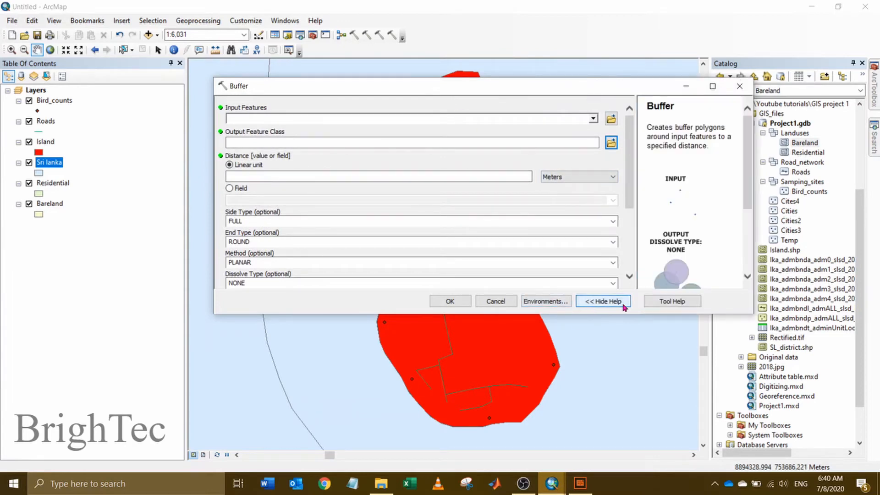
left_click_drag(745, 189, 750, 163)
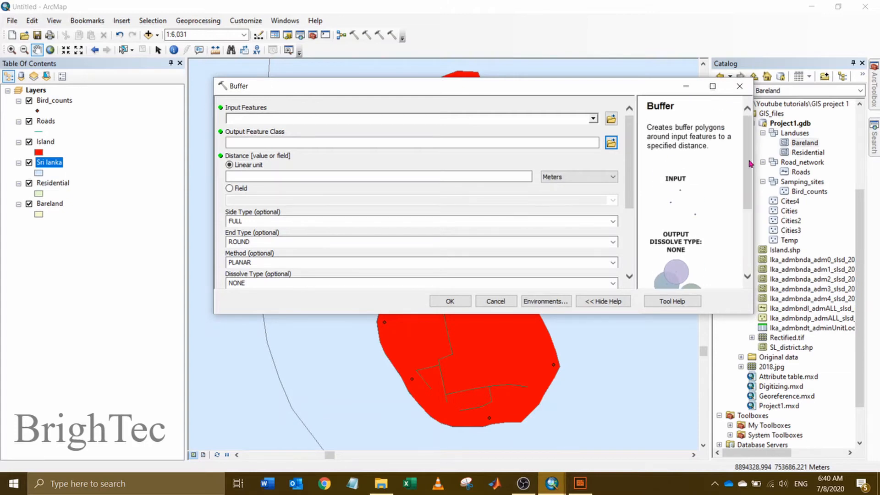
left_click(388, 118)
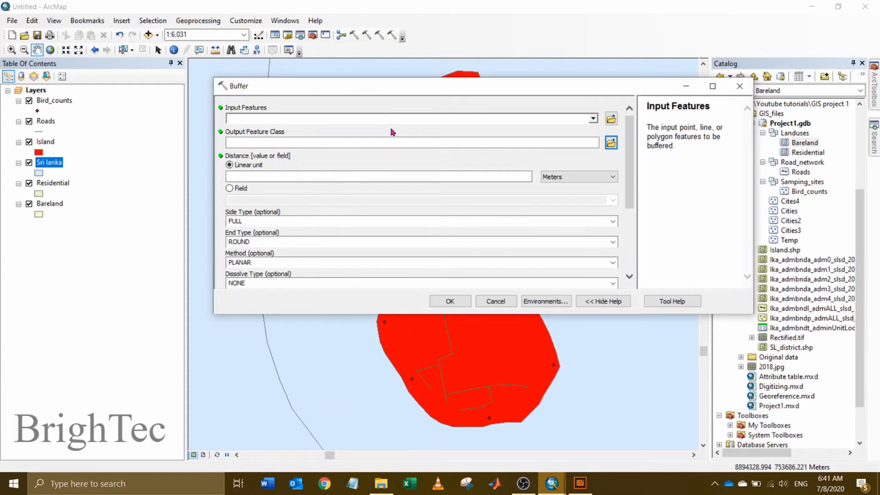
left_click(391, 142)
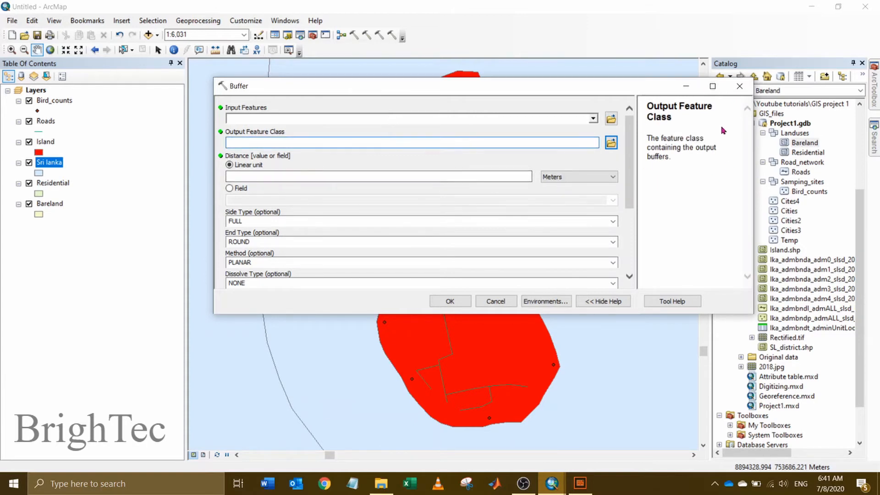
left_click(442, 175)
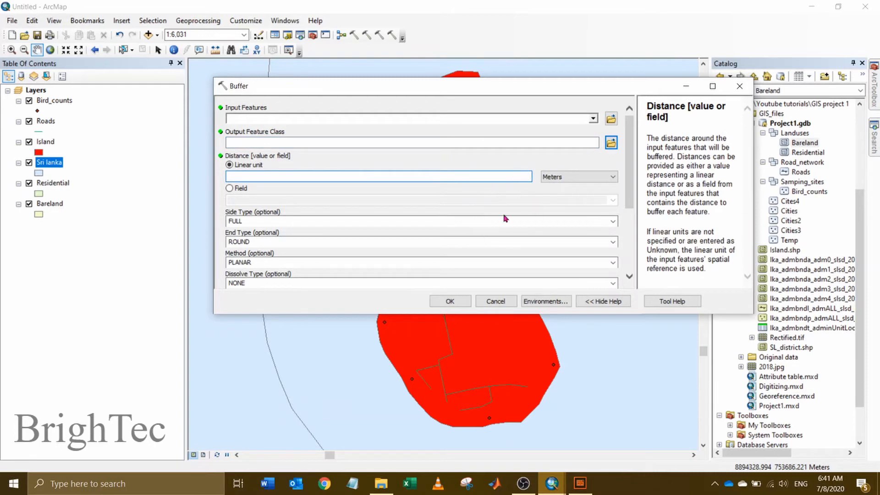
scroll(627, 200, "down", 3)
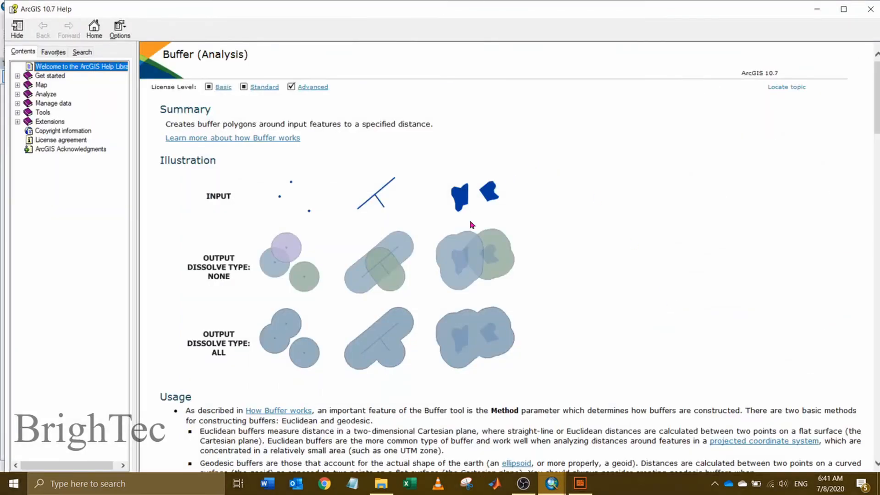
Step: Read through the full Buffer (Analysis) help topic, including its illustrations, syntax and code samples, and cancel the Buffer tool
scroll(457, 212, "down", 15)
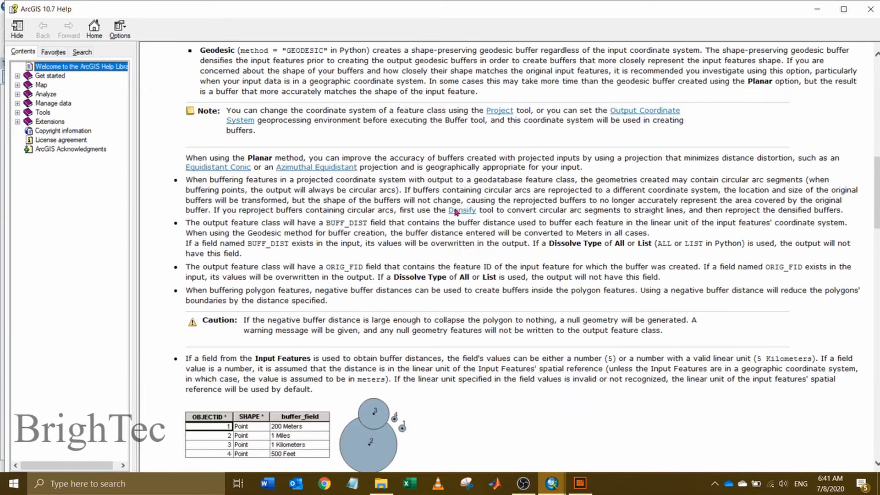
scroll(457, 212, "up", 10)
scroll(387, 216, "up", 5)
scroll(385, 216, "down", 20)
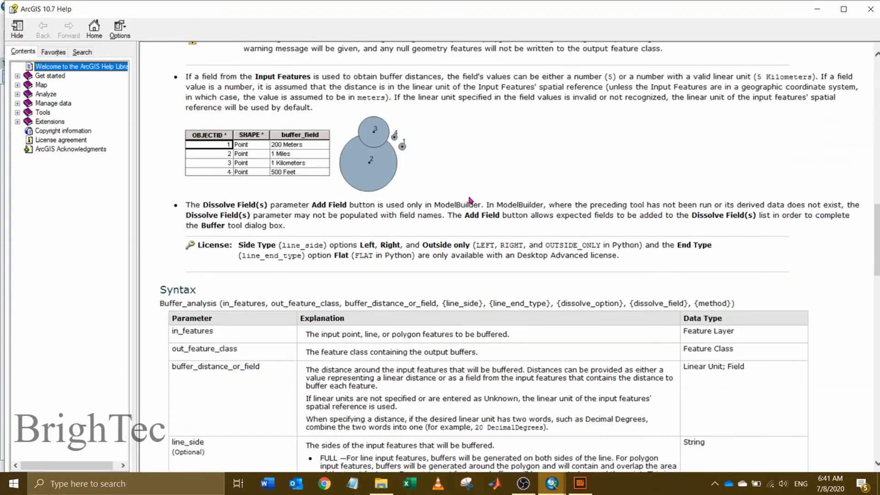
scroll(470, 201, "up", 15)
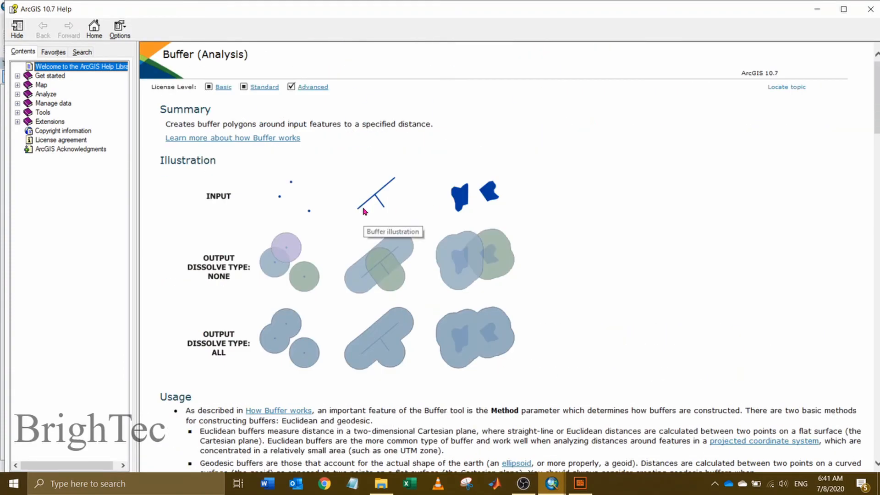
scroll(365, 212, "down", 20)
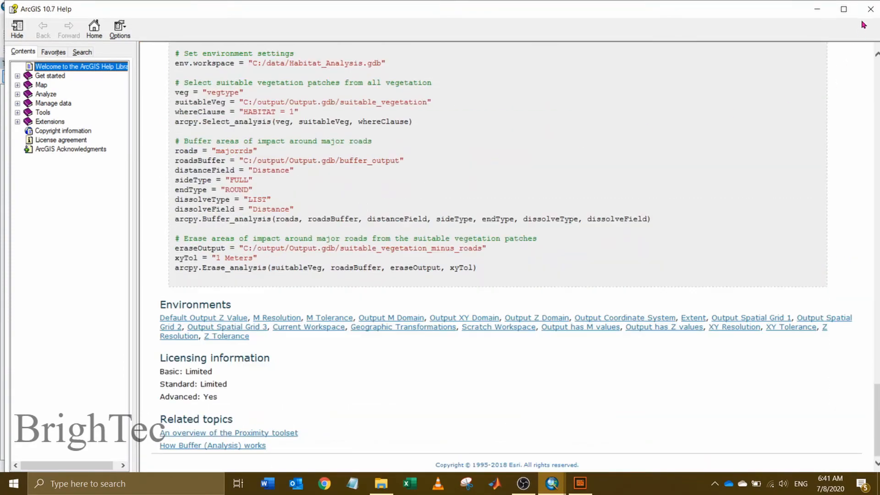
left_click(865, 17)
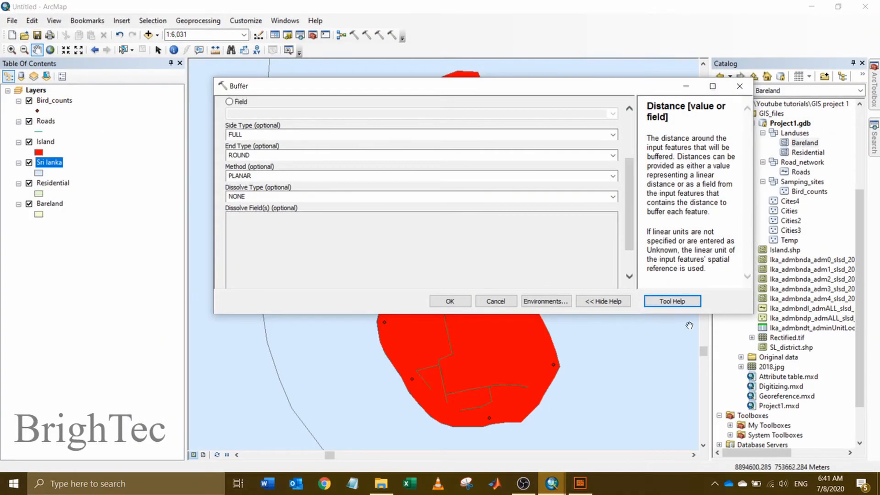
left_click(490, 301)
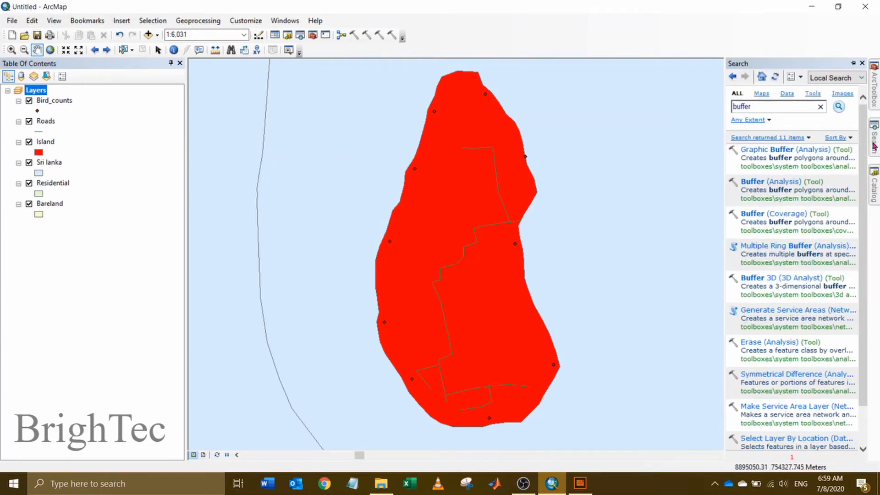
Step: Locate the Graphic Buffer (Analysis) tool in the Catalog from its toolbox path in the buffer search results
left_click(875, 146)
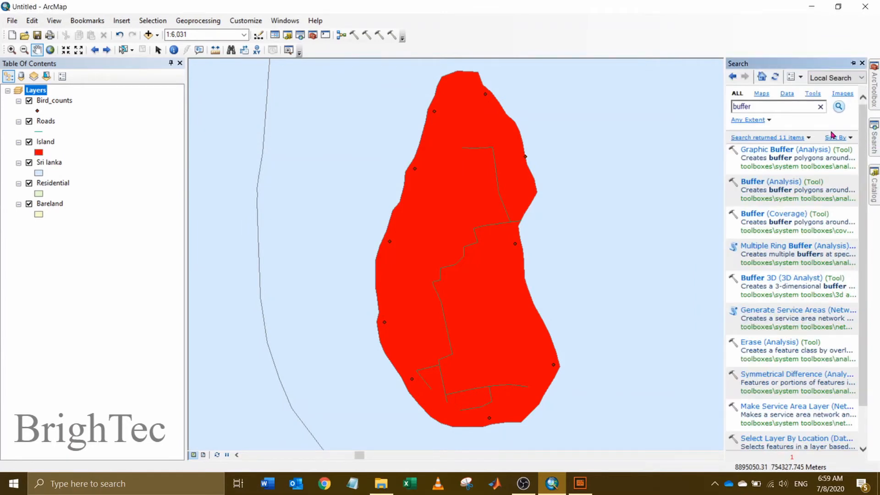
left_click(754, 167)
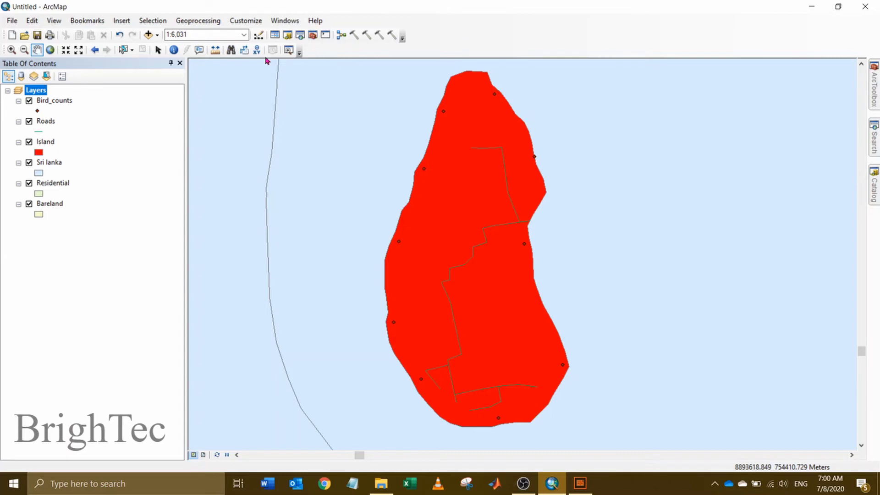
Step: Turn on the Image Classification toolbar and dock it in the upper toolbar row
left_click(252, 21)
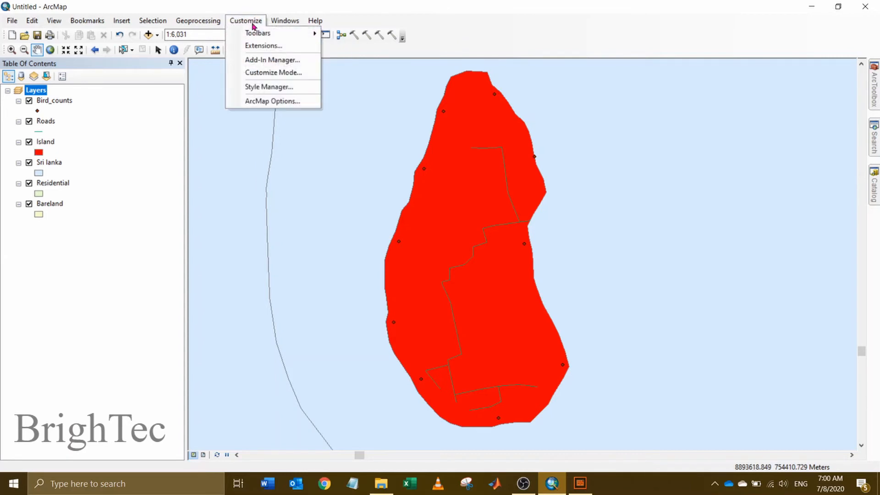
mouse_move(257, 34)
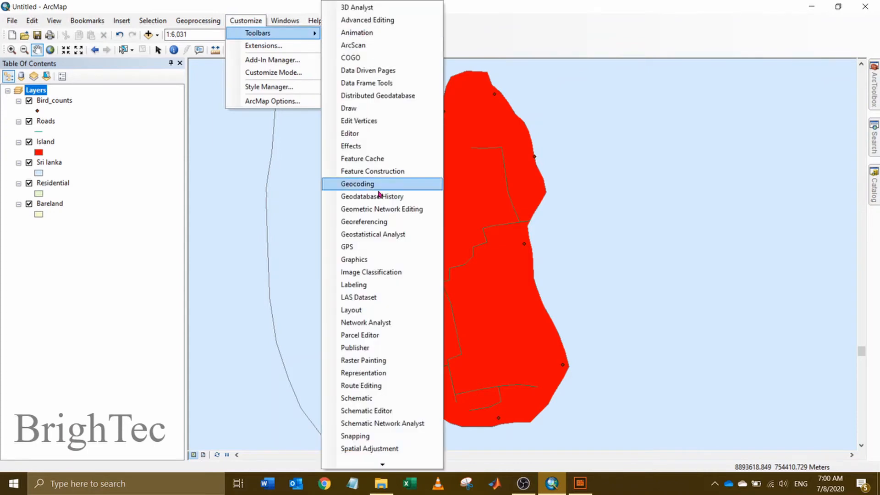
left_click(391, 273)
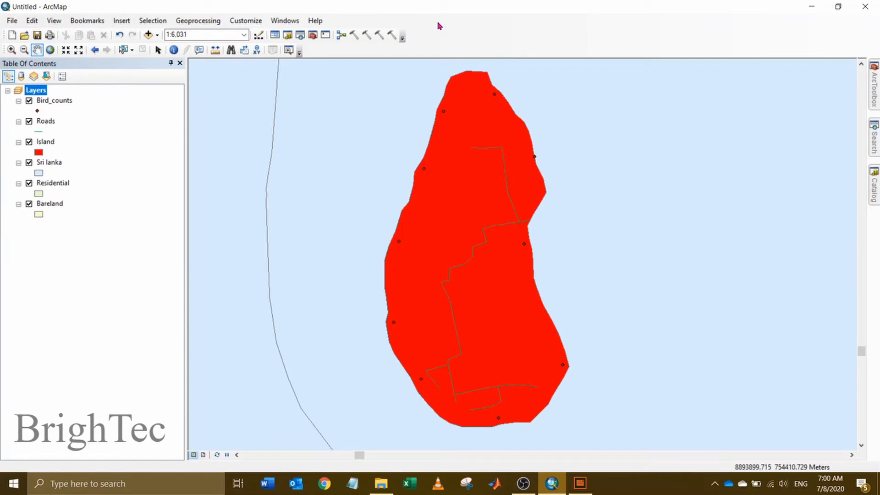
right_click(428, 25)
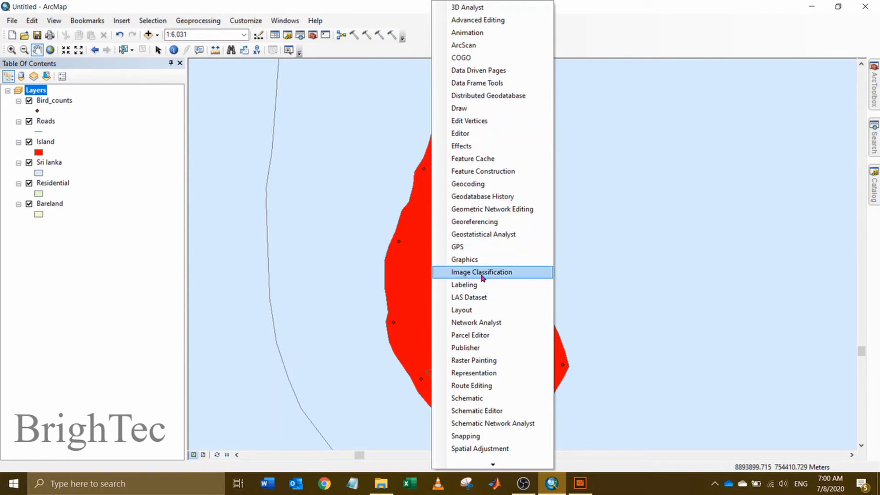
left_click(483, 274)
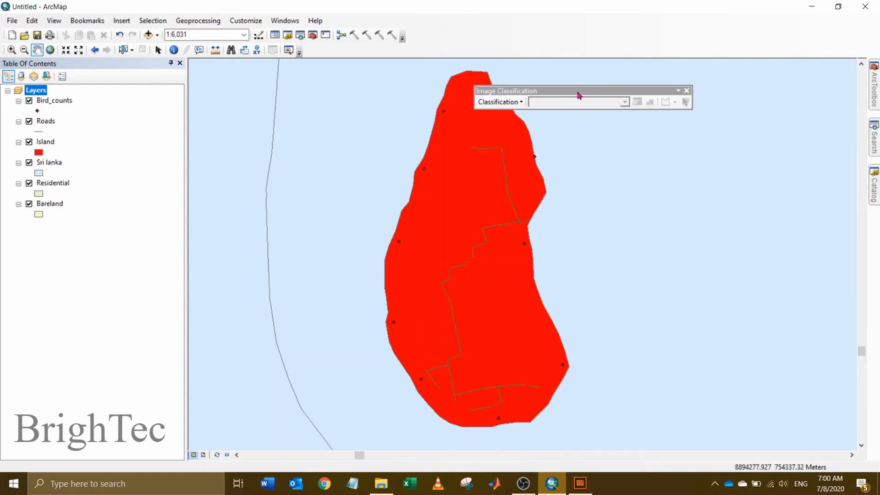
left_click_drag(575, 89, 567, 34)
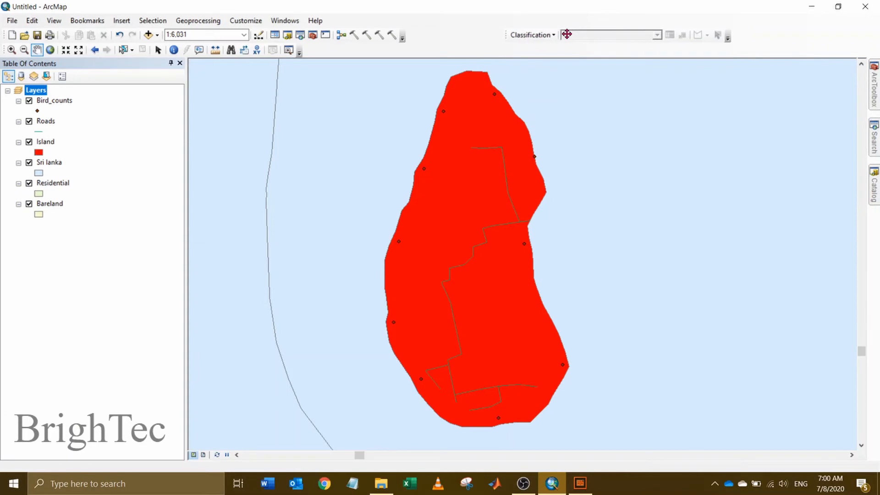
Step: Add Rectified.tif from the Catalog to the map and move it to the top of the layer order
left_click(875, 184)
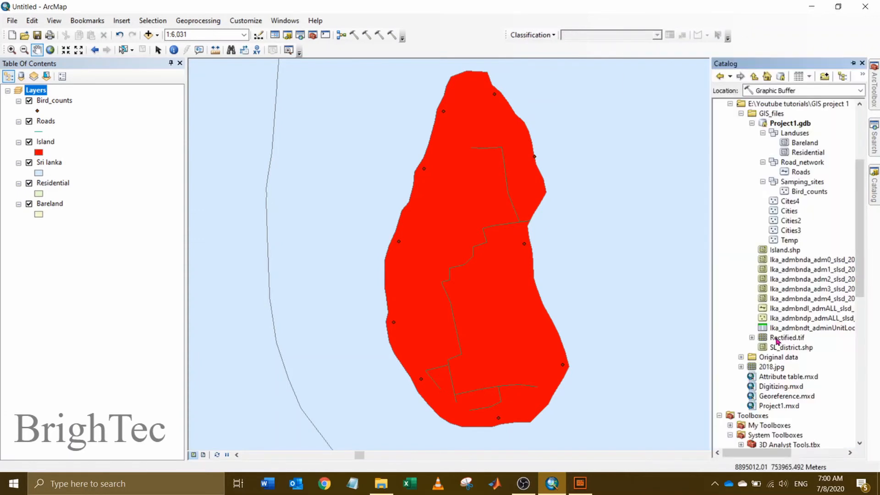
left_click(785, 338)
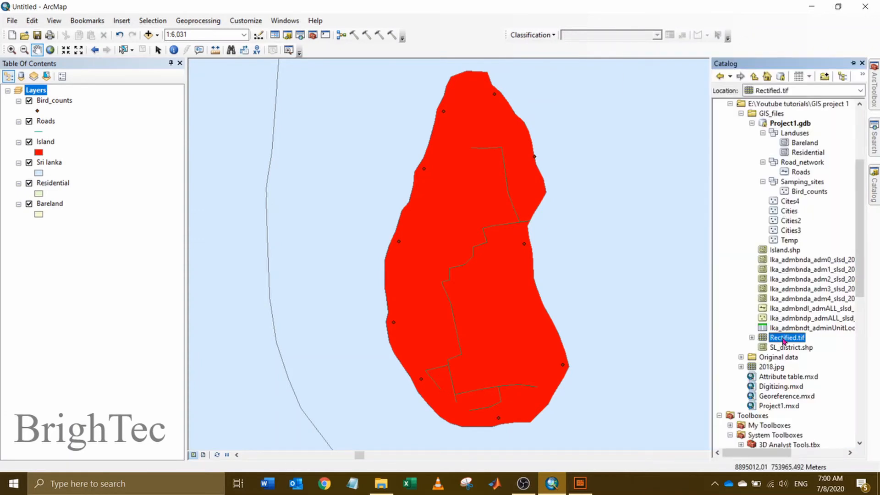
left_click_drag(785, 340, 609, 309)
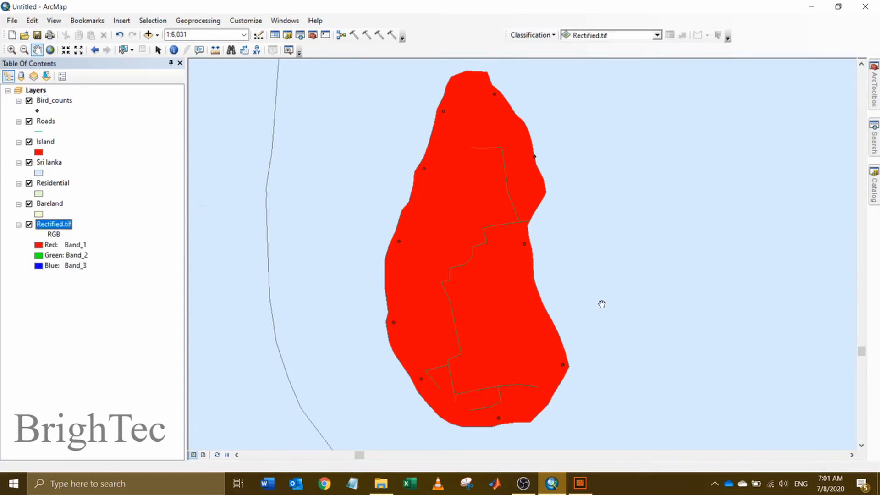
left_click(75, 224)
left_click_drag(57, 226, 61, 98)
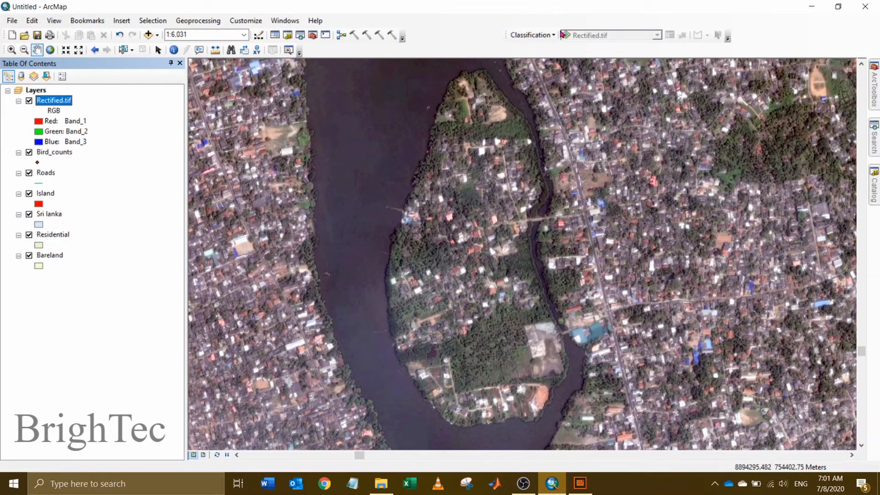
Step: Enable the Spatial Analyst extension
left_click(255, 22)
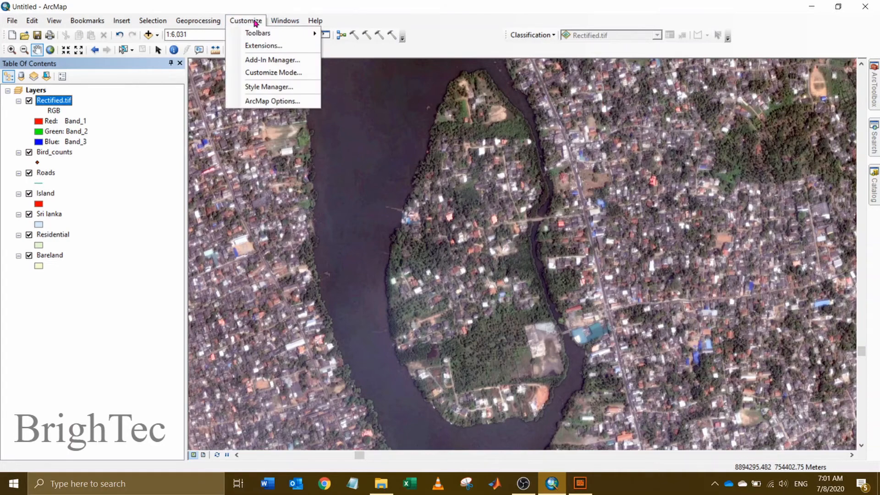
left_click(266, 46)
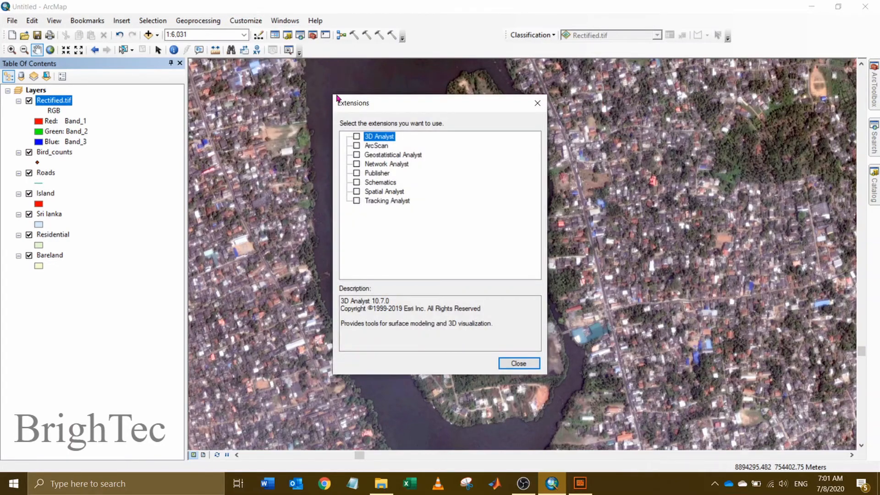
left_click_drag(393, 110, 389, 108)
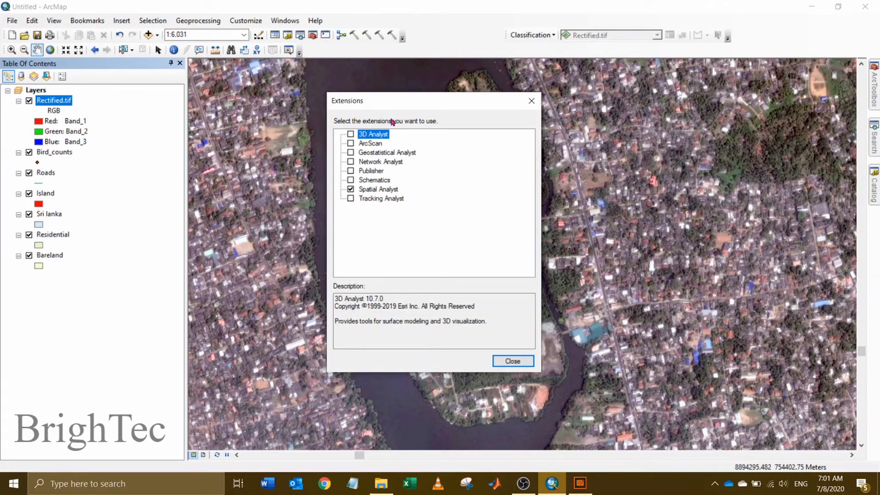
left_click(504, 362)
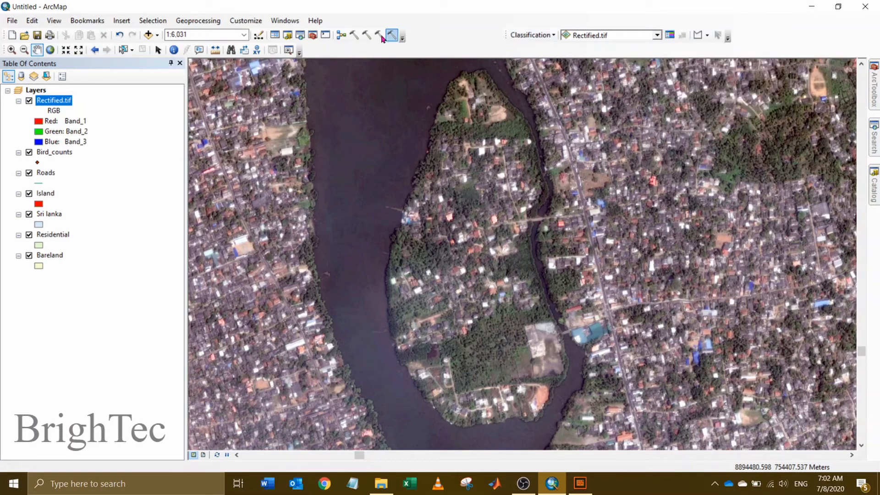
Step: Enable the 3D Analyst, ArcScan, Geostatistical Analyst, Network Analyst, Schematics and Tracking Analyst extensions
left_click(252, 22)
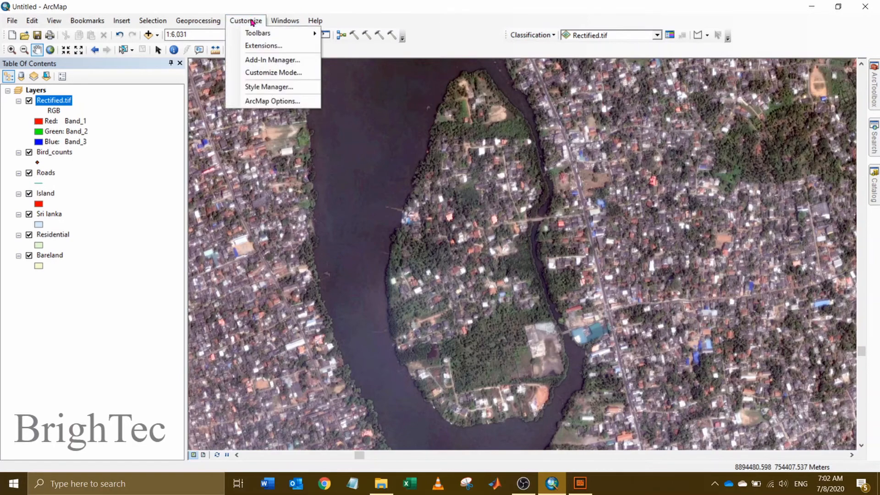
left_click(257, 46)
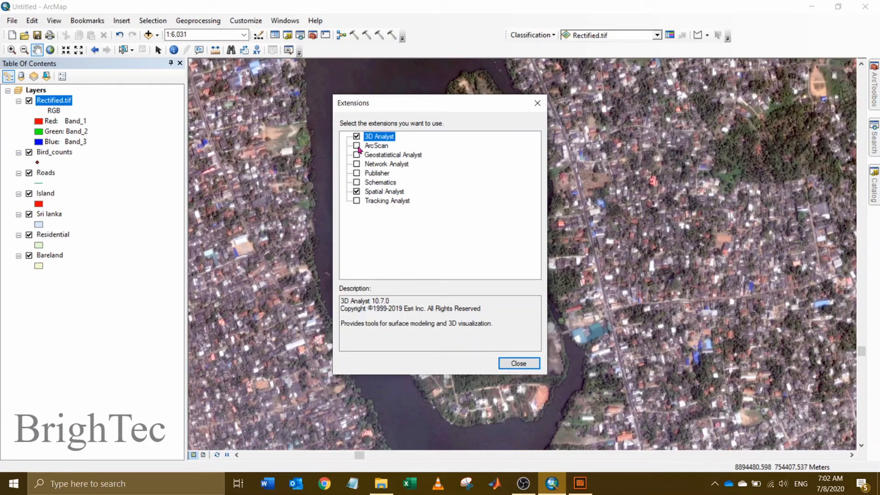
left_click(358, 146)
left_click(357, 155)
left_click(357, 164)
left_click(358, 183)
left_click(357, 202)
left_click(517, 364)
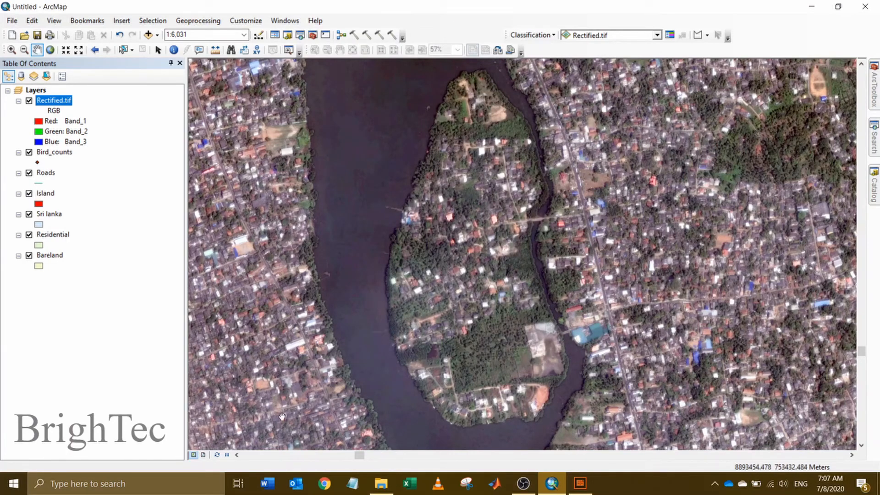
Step: Switch to layout view with the Rectified.tif layer hidden and zoom the data frame to the Island layer
left_click(204, 456)
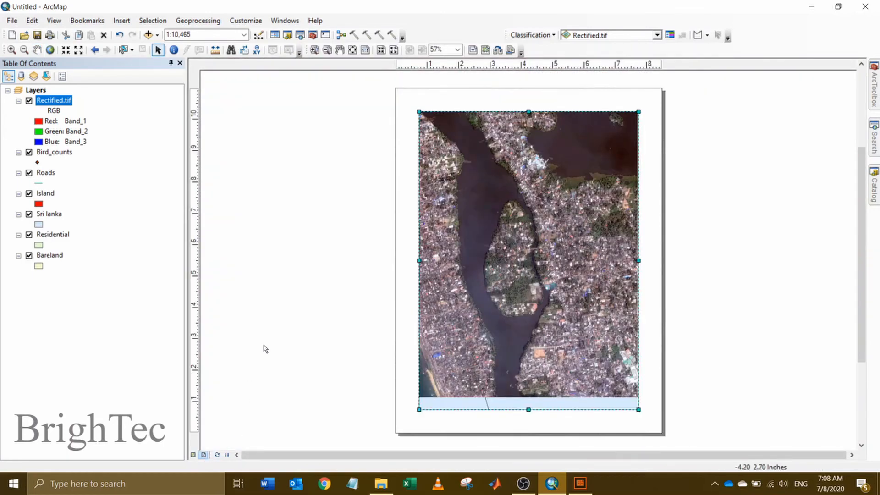
left_click(29, 100)
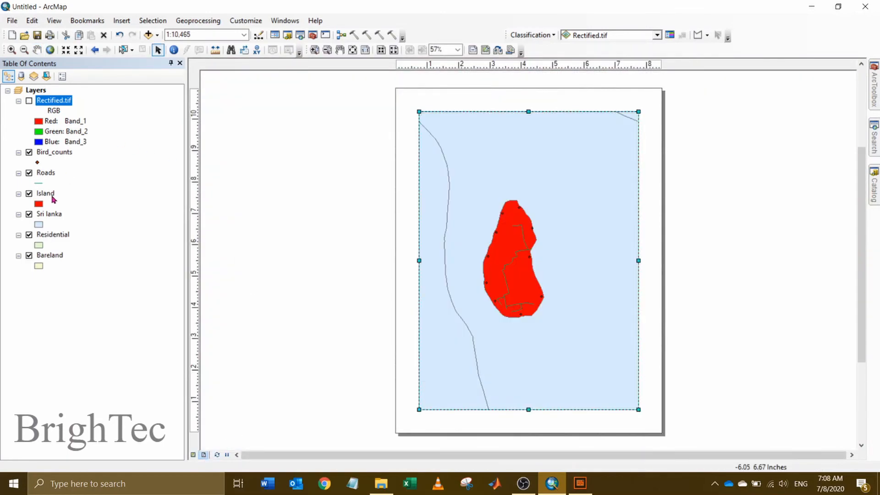
right_click(52, 195)
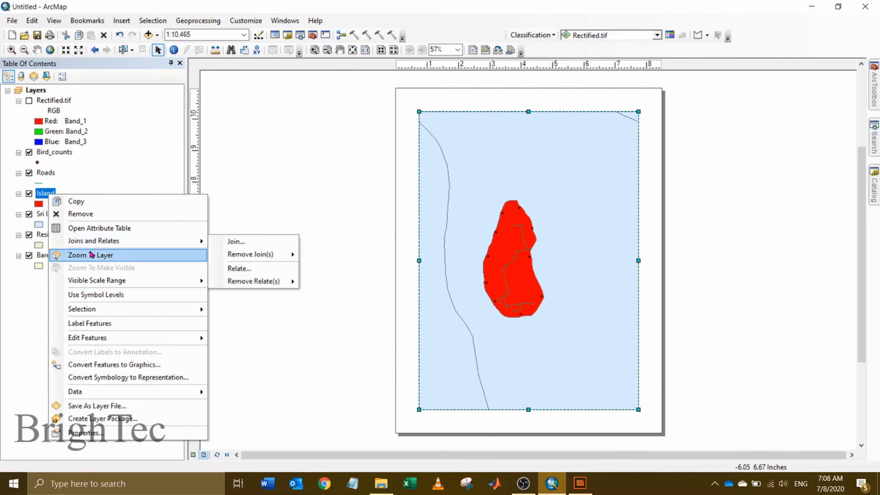
left_click(90, 255)
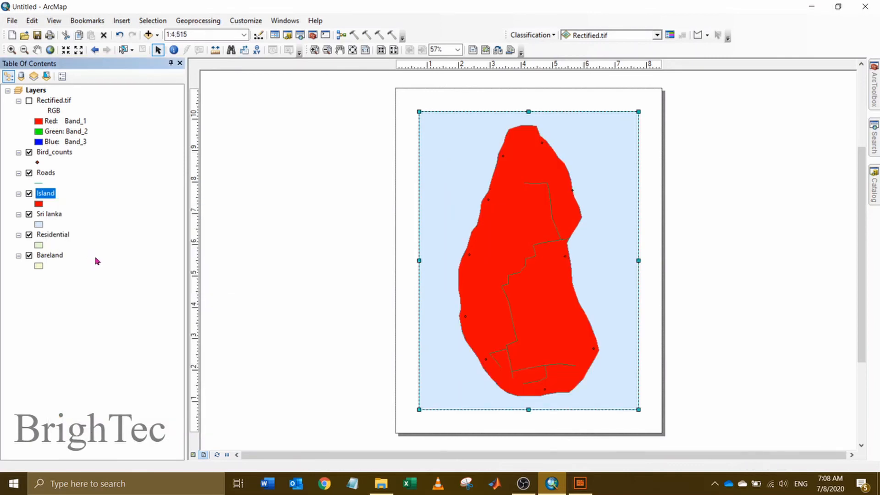
Step: Review the page and print setup of the layout and the map elements available for insertion
left_click(12, 21)
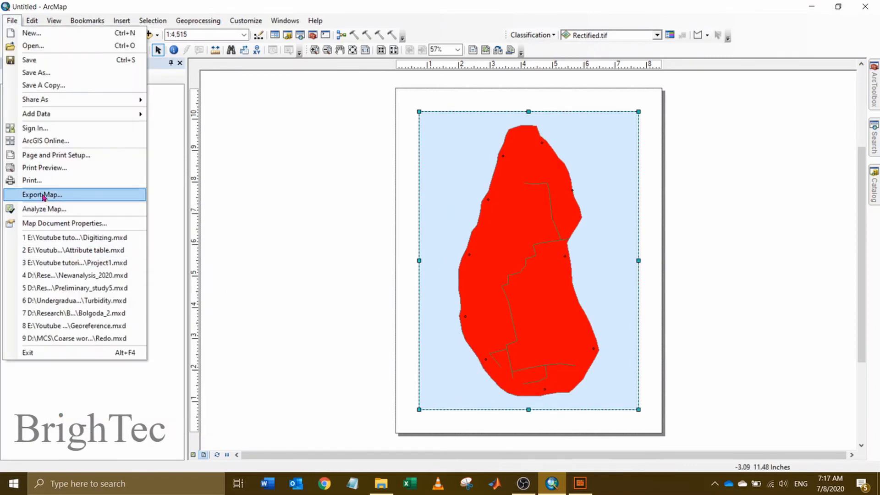
left_click(43, 161)
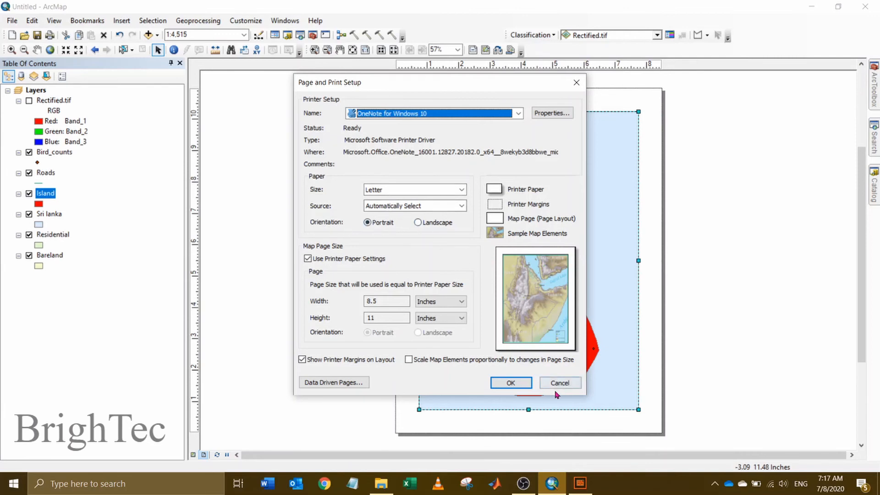
left_click(514, 383)
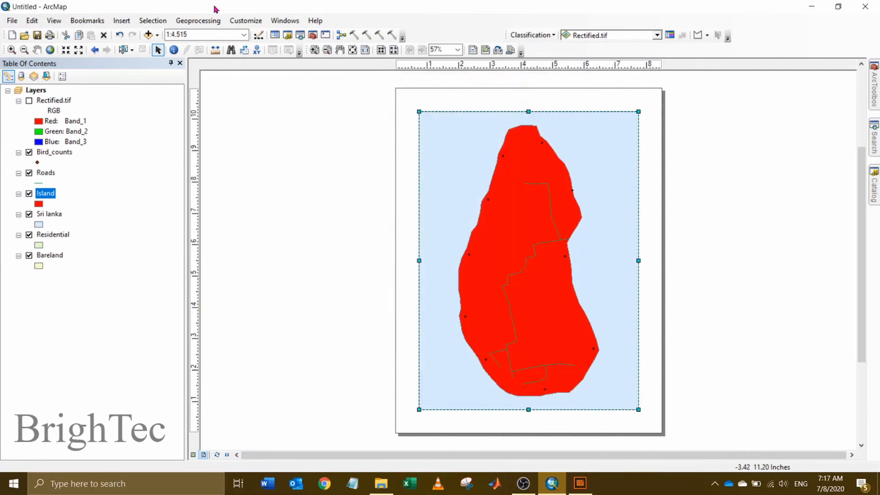
left_click(122, 23)
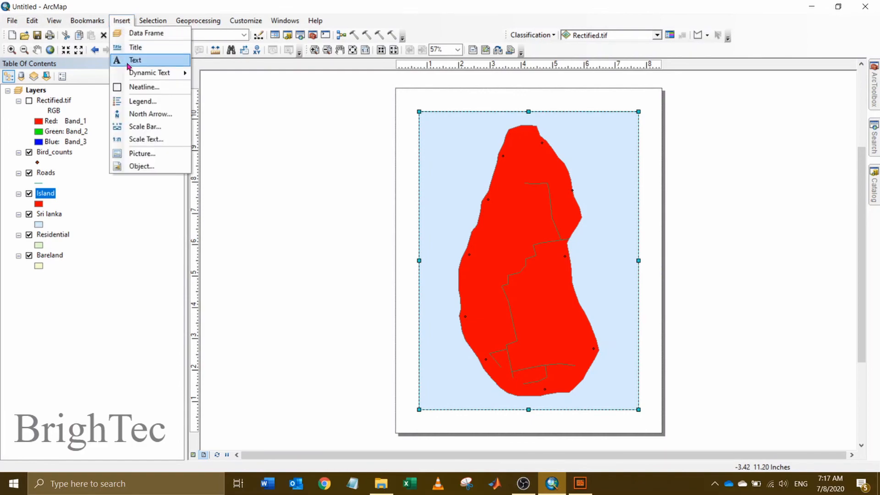
left_click(121, 22)
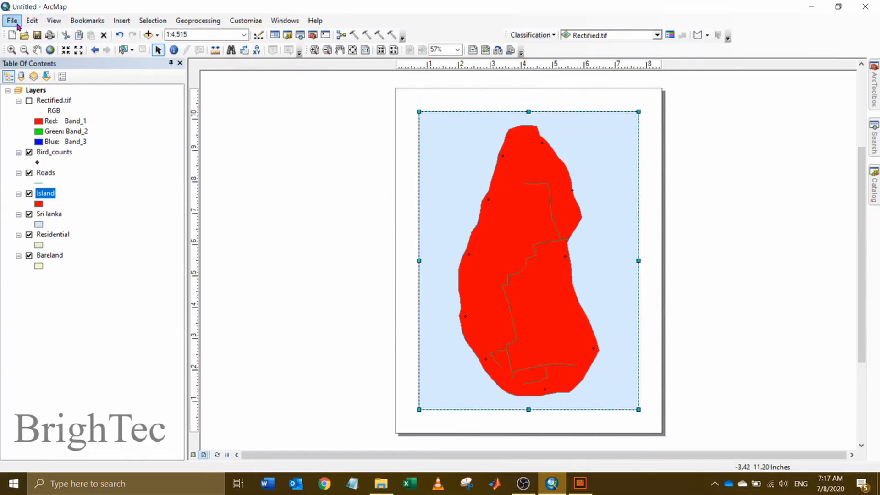
Step: Look over the Export Map file type and resolution options, and leave without exporting the layout
left_click(16, 24)
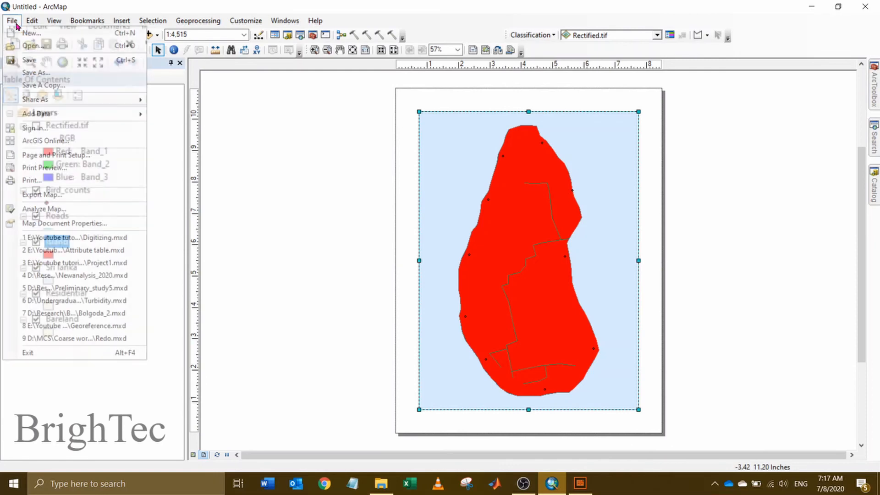
left_click(53, 195)
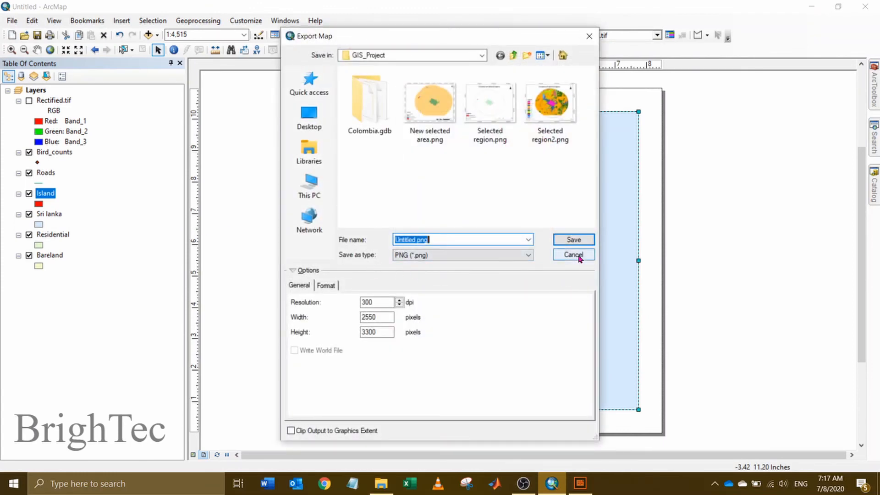
left_click(573, 255)
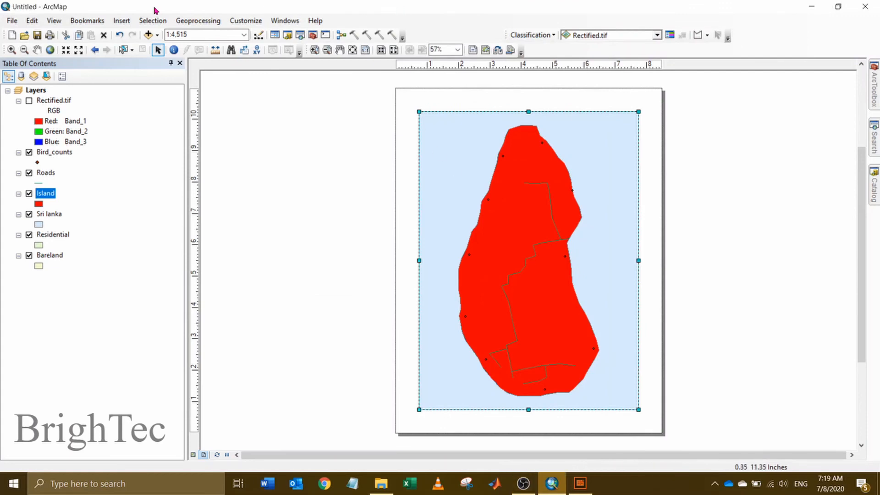
Step: Look over the Save As options for the map document in the GIS project 1 folder, and leave without saving
left_click(10, 21)
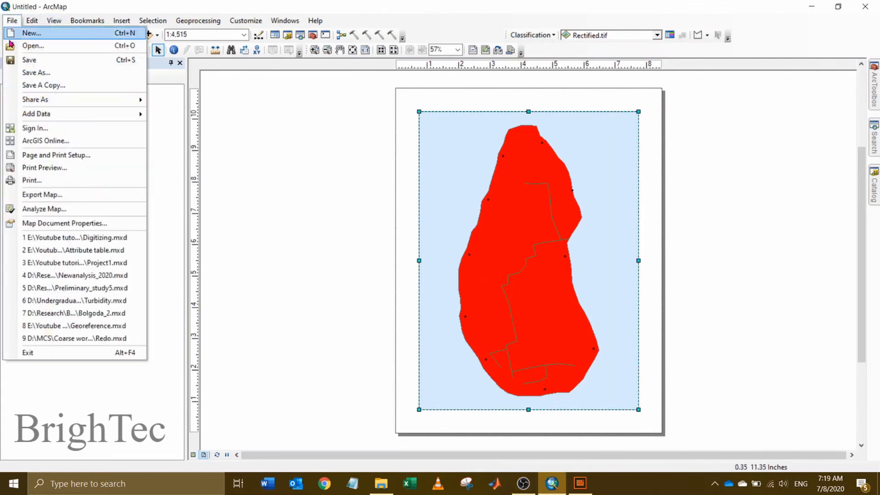
left_click(35, 77)
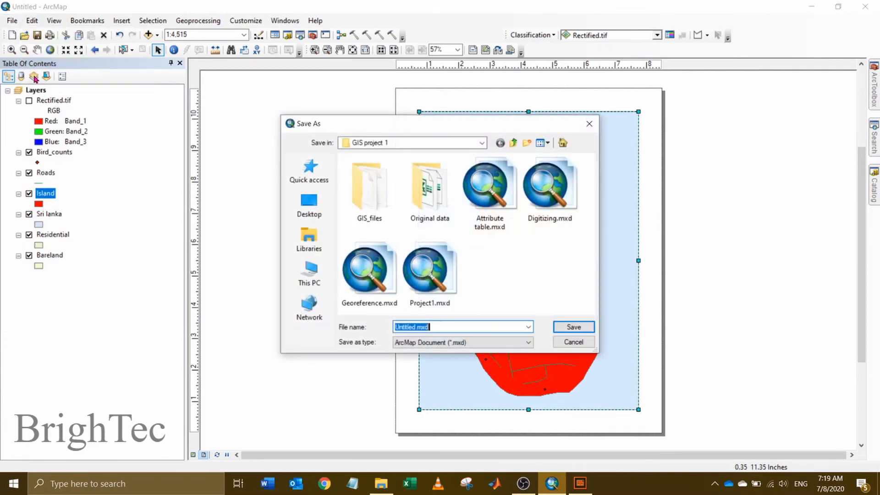
left_click_drag(394, 122, 364, 106)
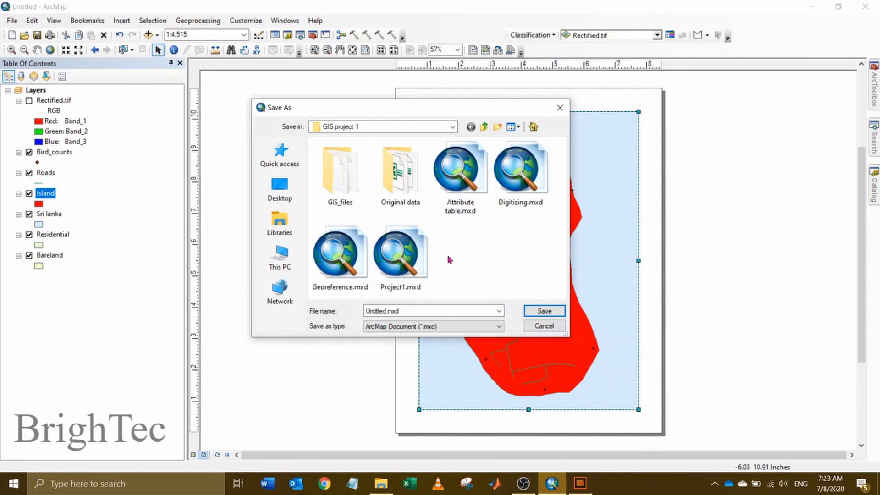
left_click(534, 326)
Step: Delete the Cities feature class from Project1.gdb in the Catalog
left_click(874, 187)
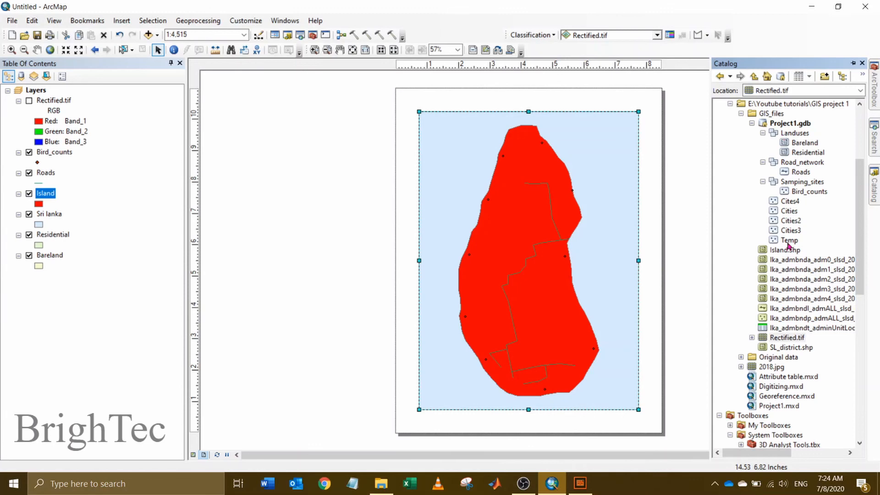
right_click(788, 212)
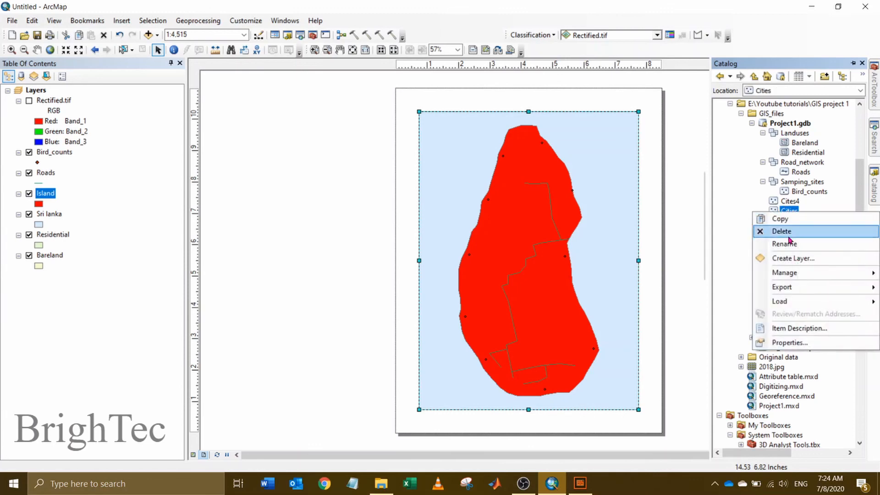
left_click(781, 232)
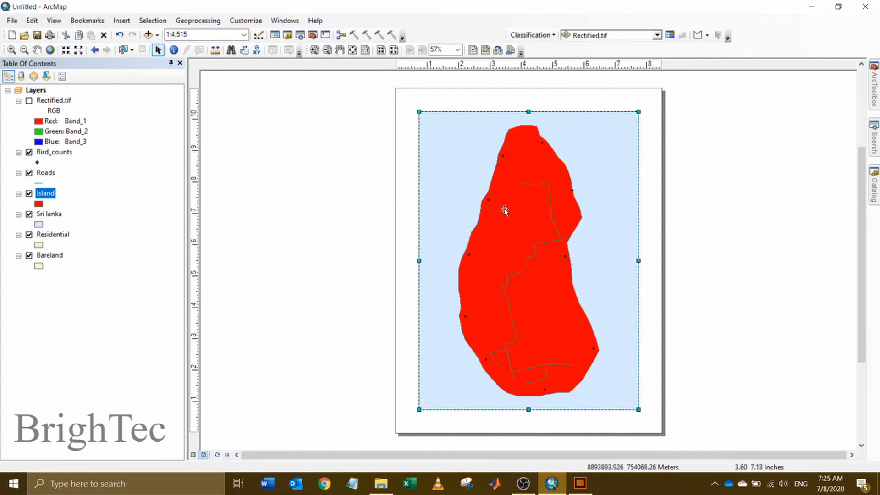